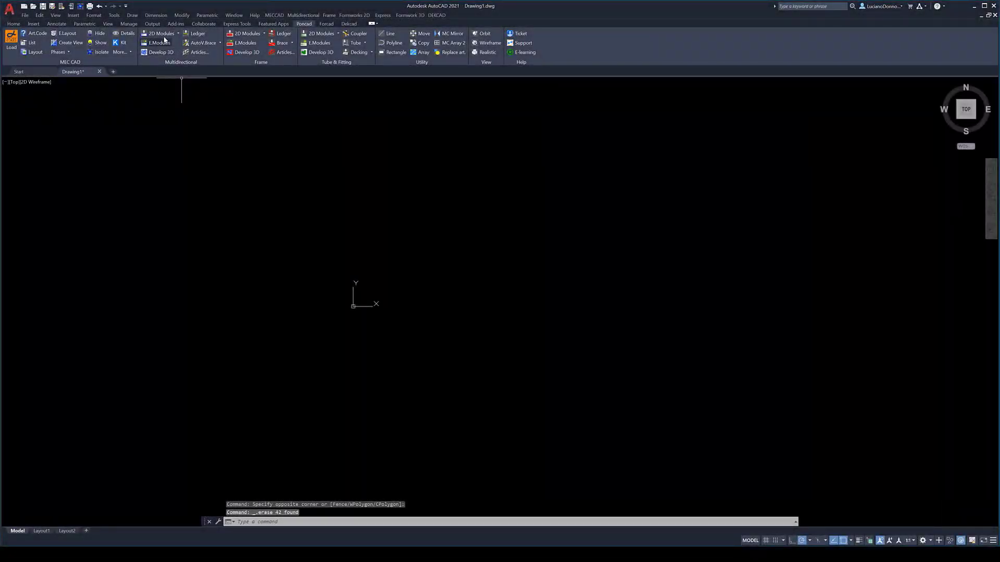
- Choose a Linear 2D scaffold module with N72250 250 cm ledger and N76115 115 cm transom
{"action": "left_click", "coordinate": [164, 33]}
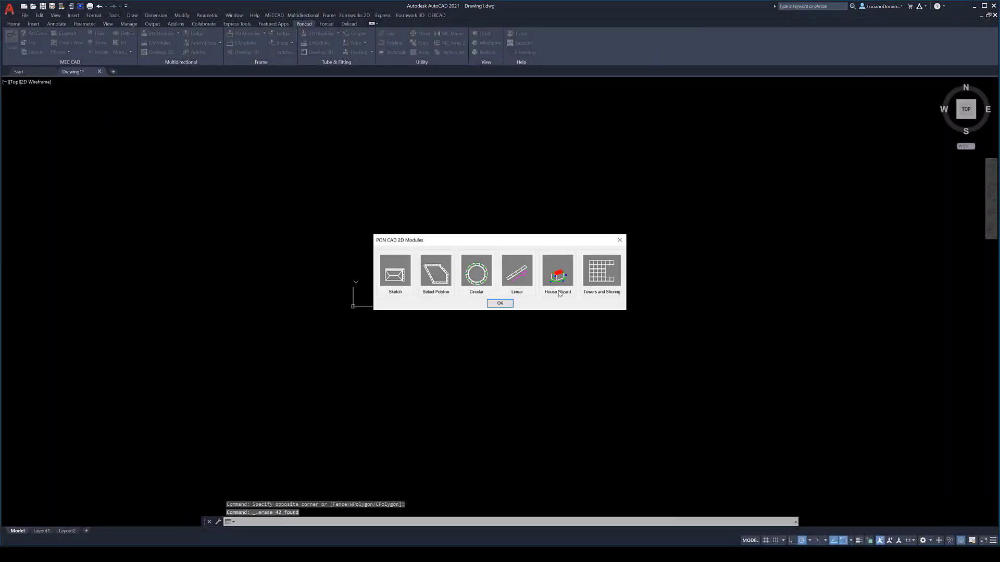
{"action": "left_click", "coordinate": [523, 279]}
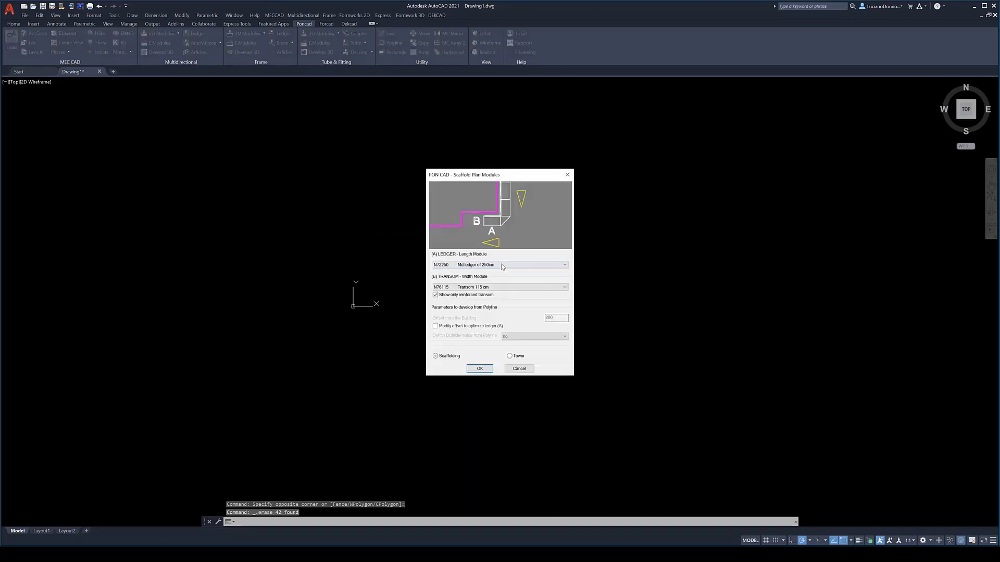
{"action": "left_click", "coordinate": [509, 266]}
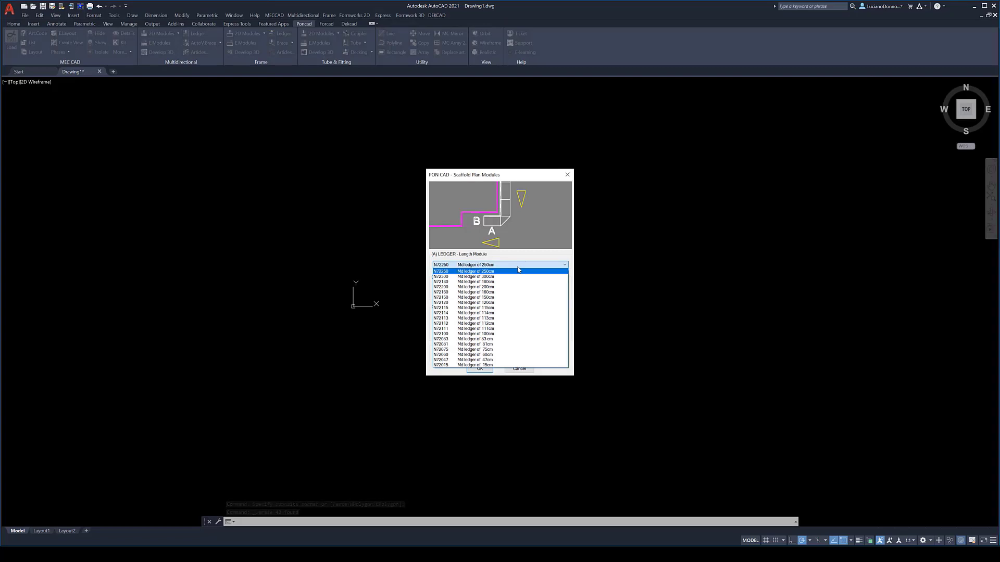
{"action": "left_click", "coordinate": [518, 269]}
{"action": "left_click", "coordinate": [515, 286]}
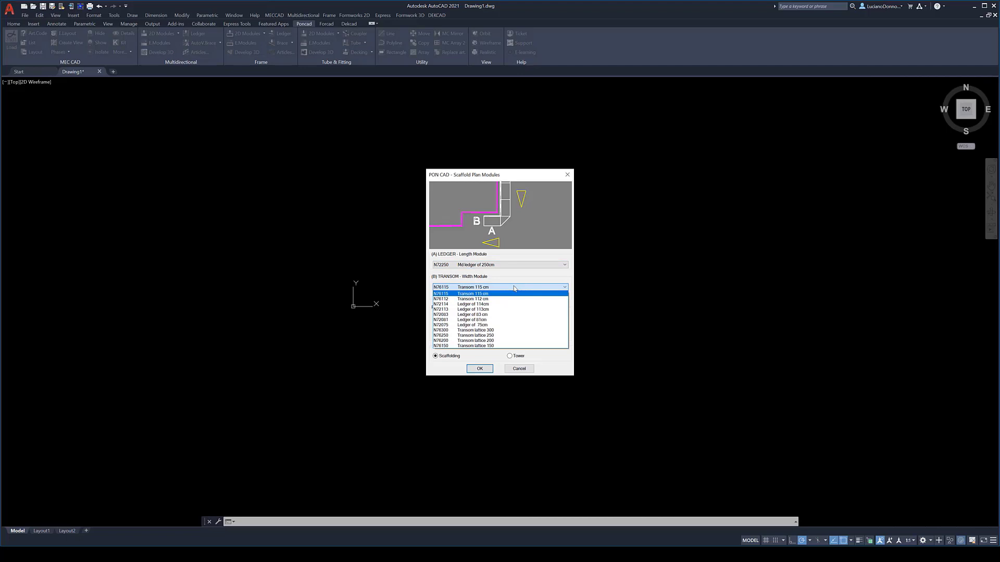
{"action": "left_click", "coordinate": [514, 293]}
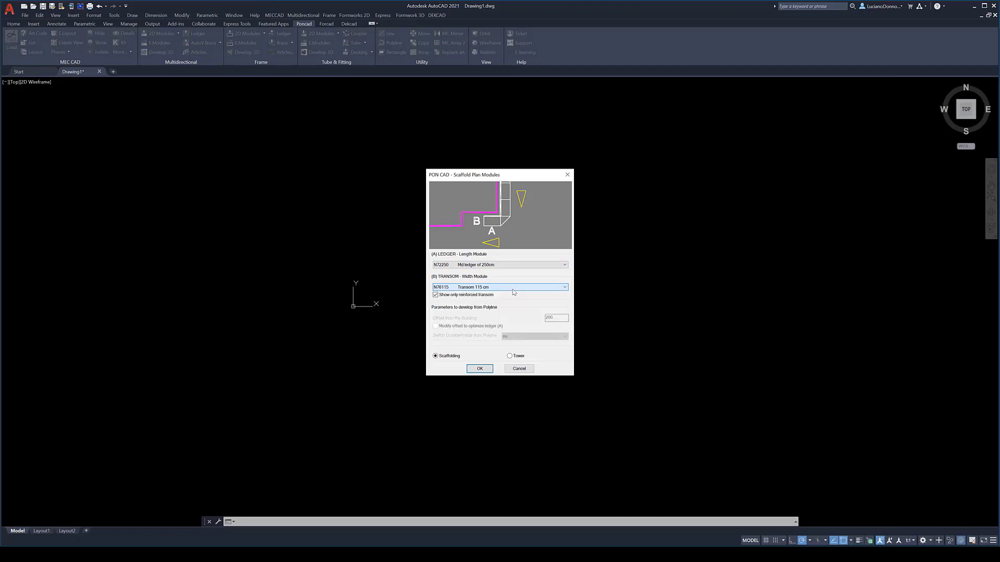
{"action": "left_click", "coordinate": [487, 370]}
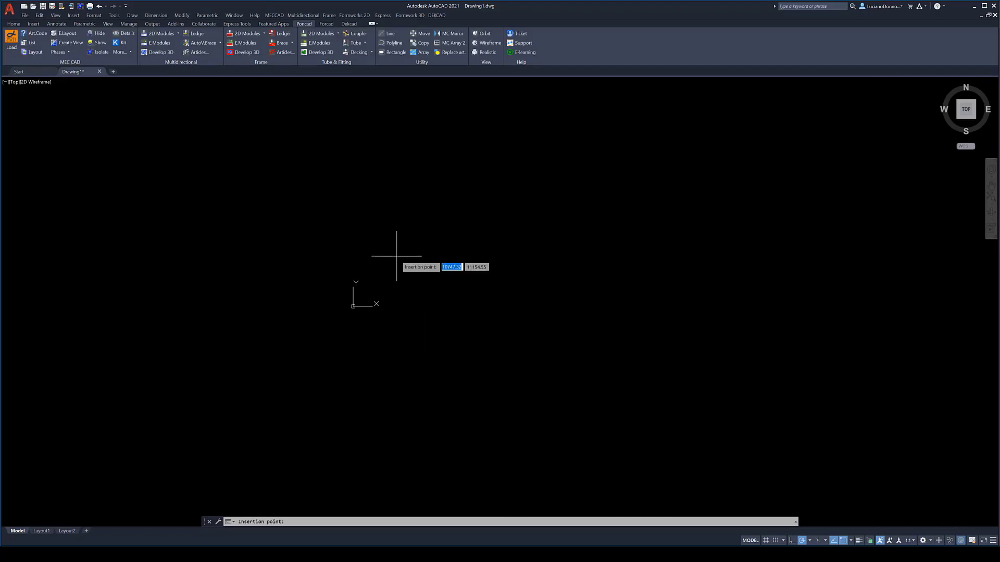
- Place the run between two points with N71400/N71300 standards and 1500 last guardrail height
{"action": "left_click", "coordinate": [380, 251]}
{"action": "left_click", "coordinate": [471, 251]}
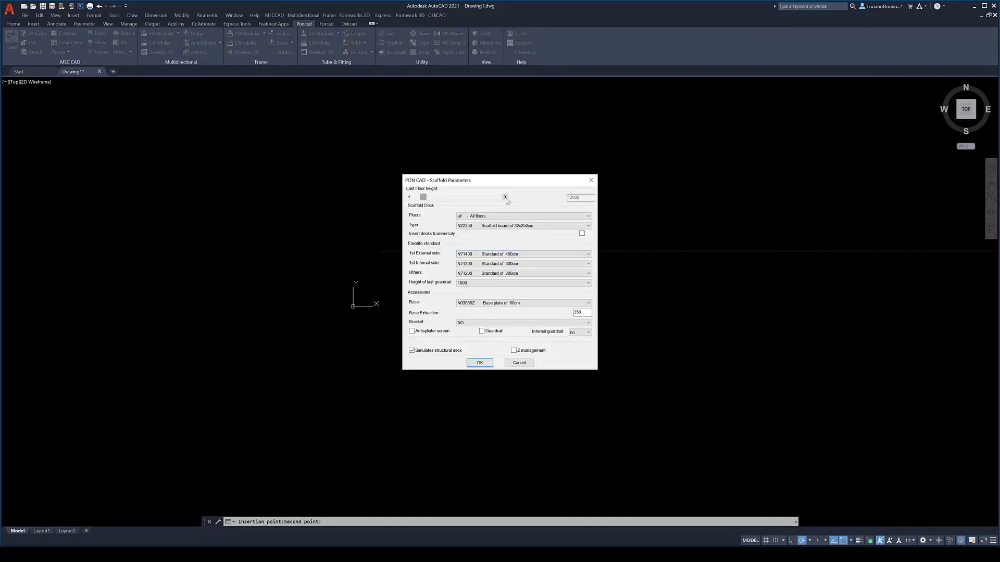
{"action": "left_click", "coordinate": [528, 256]}
{"action": "left_click", "coordinate": [463, 266]}
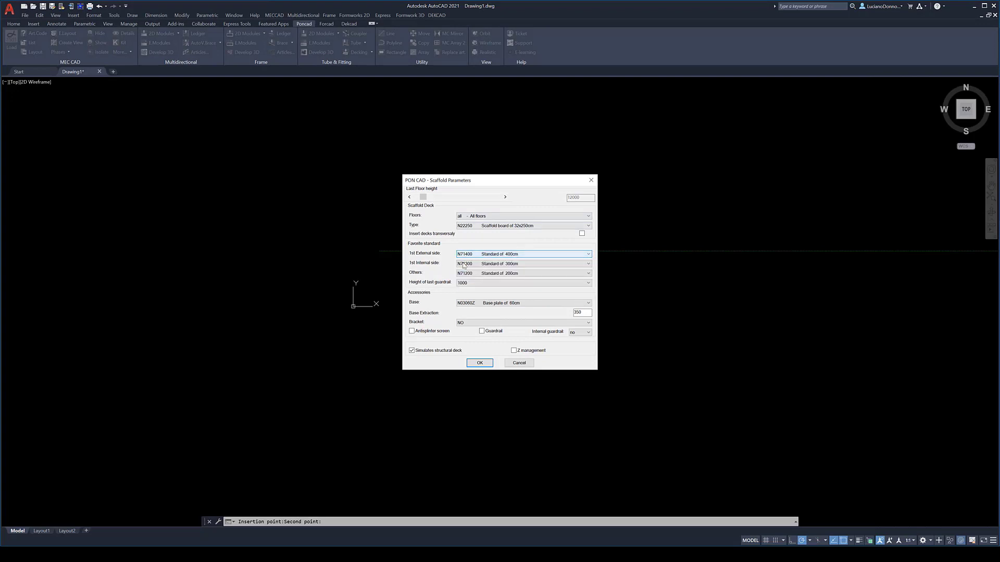
{"action": "left_click", "coordinate": [474, 265]}
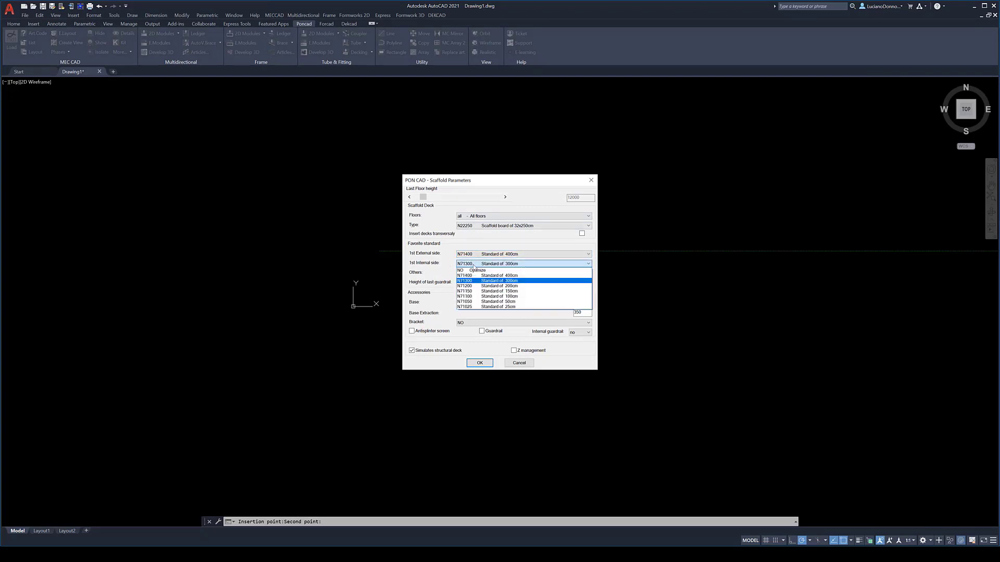
{"action": "left_click", "coordinate": [473, 267]}
{"action": "left_click", "coordinate": [457, 284]}
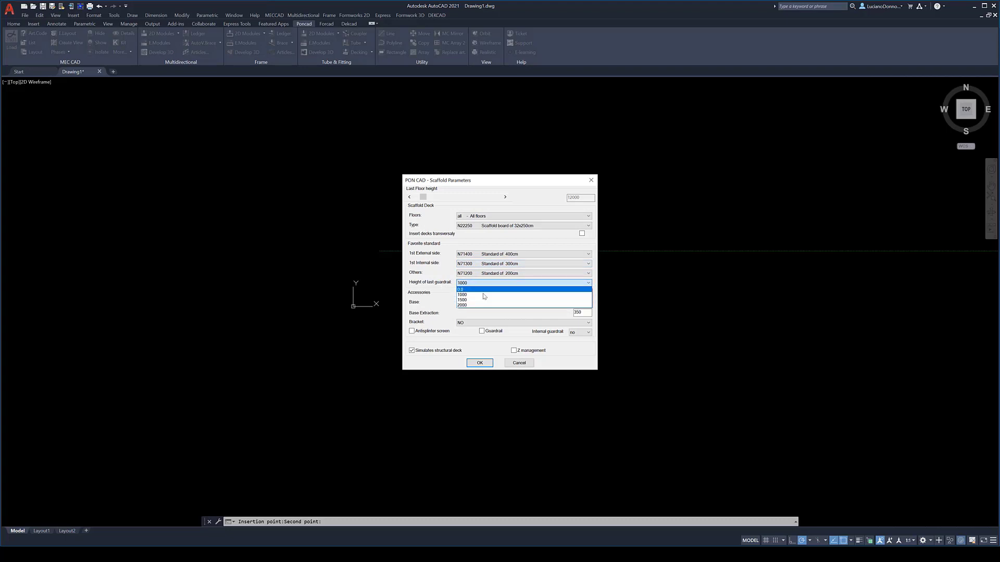
{"action": "left_click", "coordinate": [483, 301]}
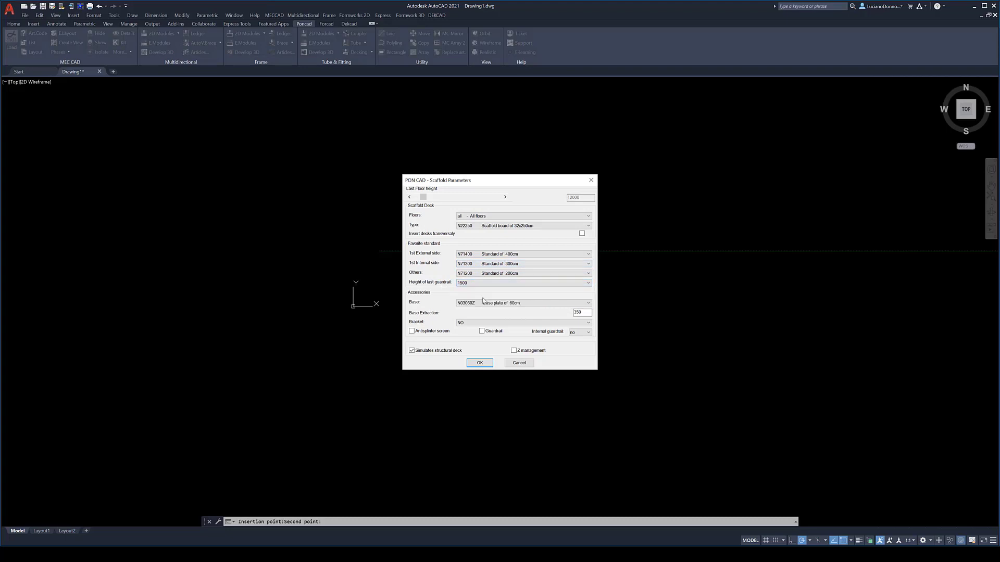
{"action": "left_click", "coordinate": [483, 363]}
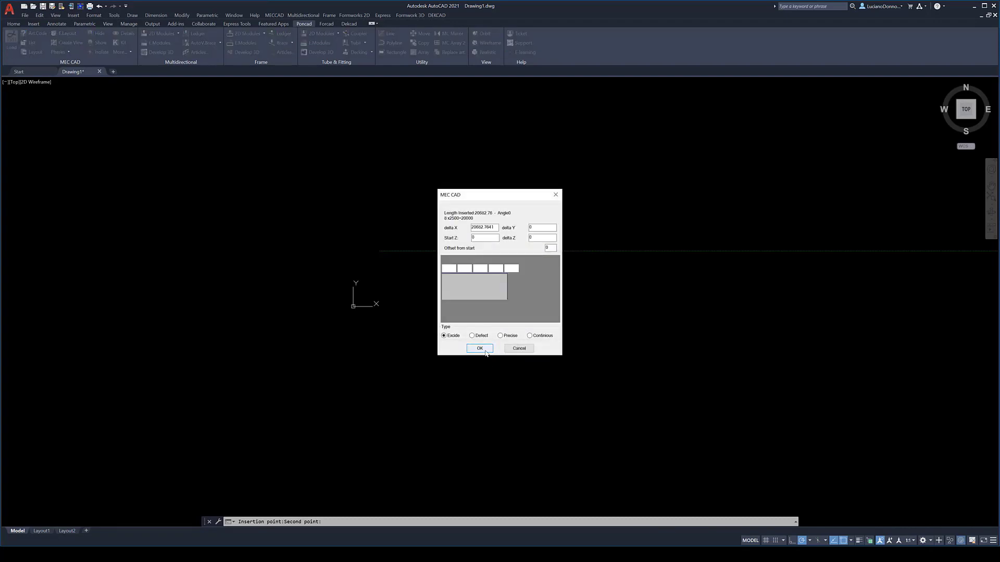
- Accept the run length to draw the modules and view the row in 3D
{"action": "left_click", "coordinate": [480, 348]}
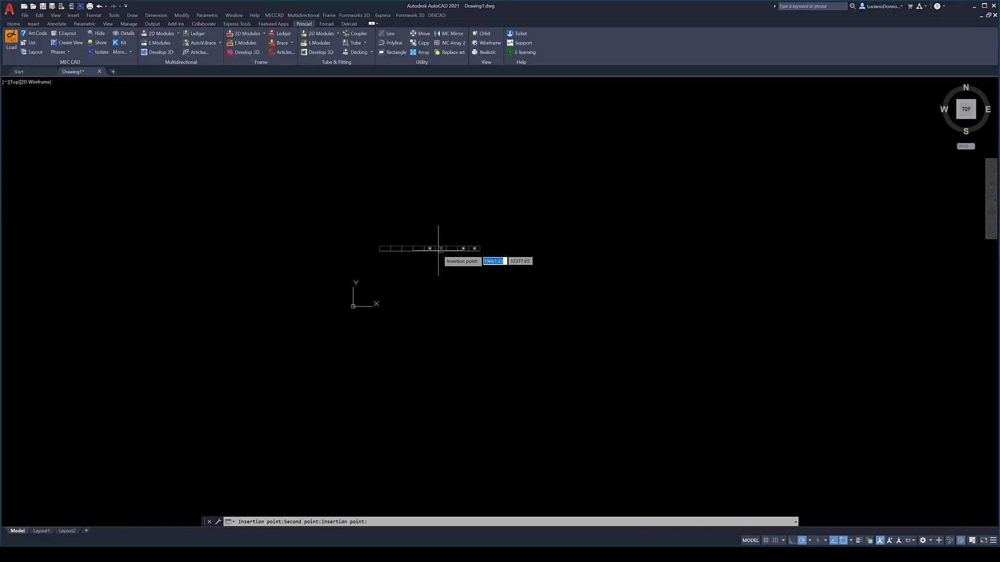
{"action": "middle_click_drag", "start_coordinate": [510, 281], "coordinate": [582, 183], "text": "shift"}
{"action": "scroll", "coordinate": [463, 339], "scroll_direction": "up", "scroll_amount": 3}
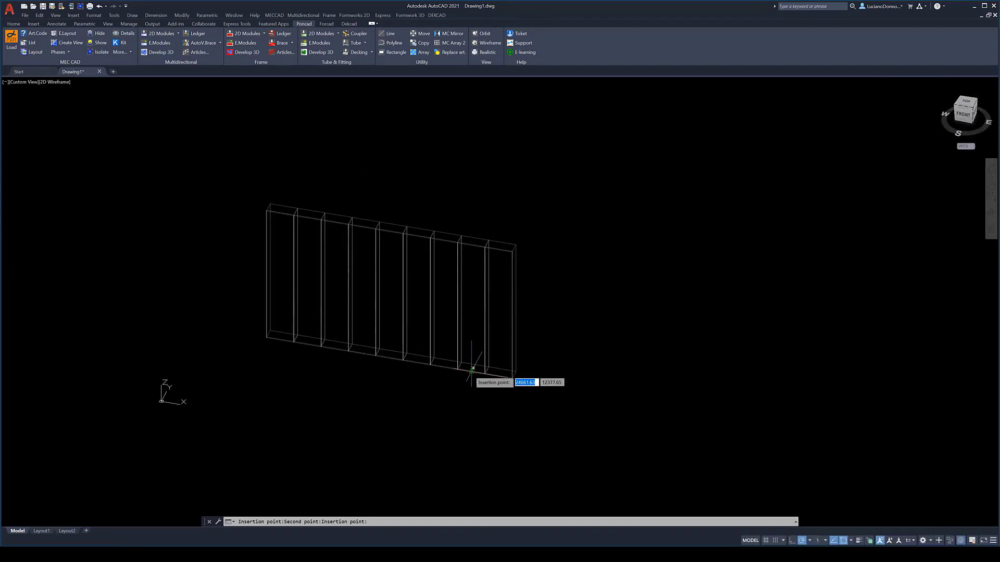
{"action": "key", "text": "Escape"}
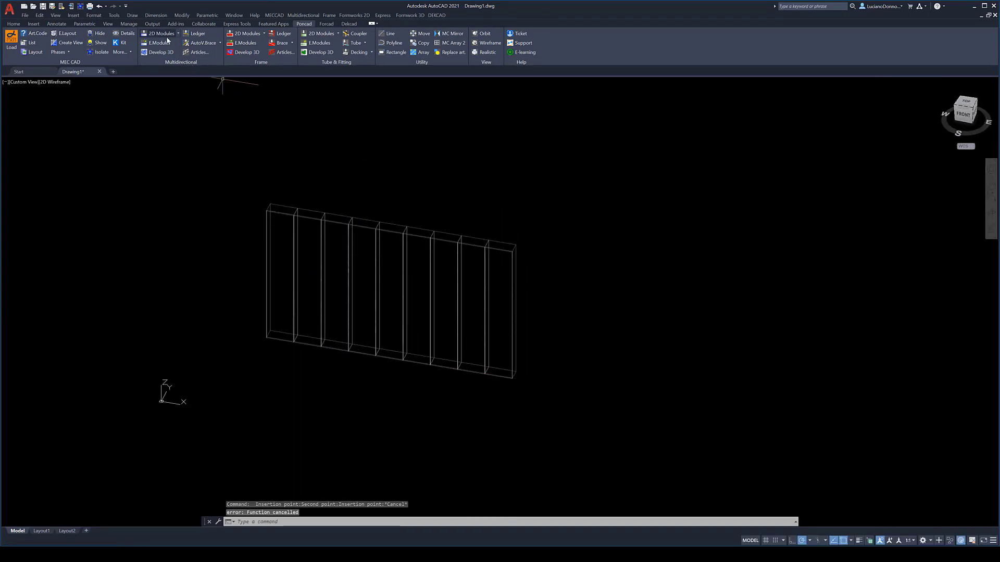
- Pick the right end bay for Enable/Disable trapdoor, confirm Shift/Mirror, then cancel the command
{"action": "left_click", "coordinate": [159, 43]}
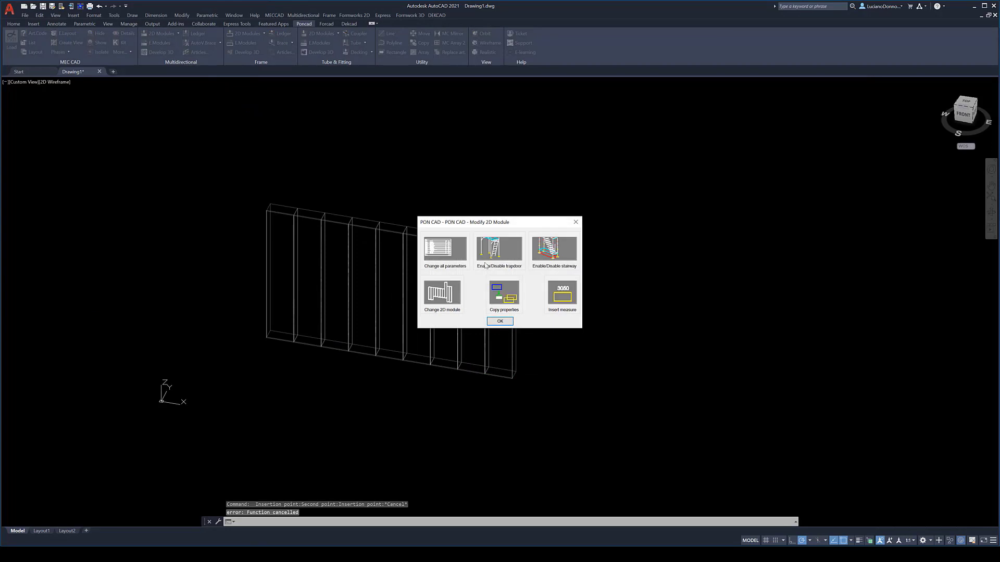
{"action": "left_click", "coordinate": [541, 254]}
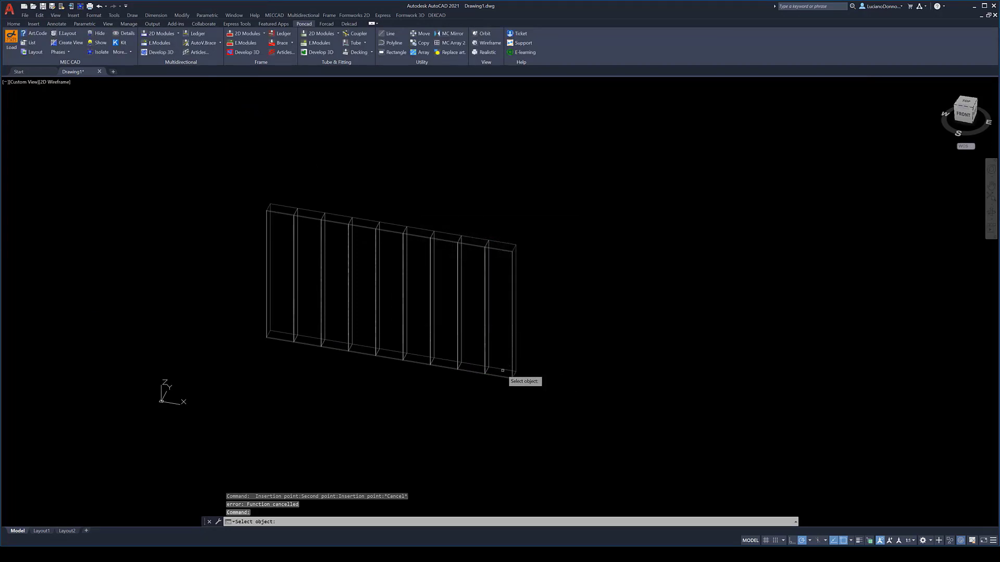
{"action": "left_click", "coordinate": [513, 371]}
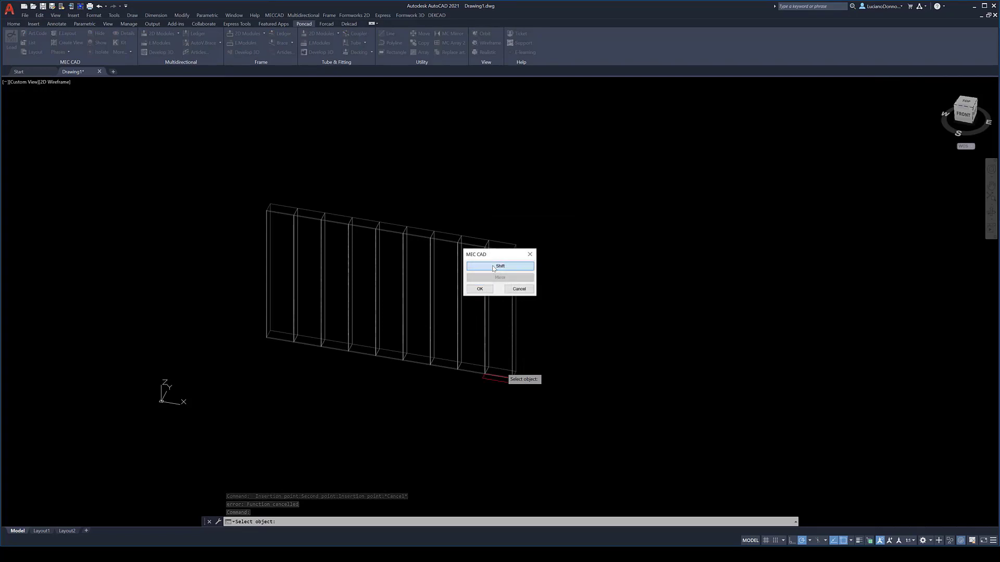
{"action": "left_click", "coordinate": [483, 289]}
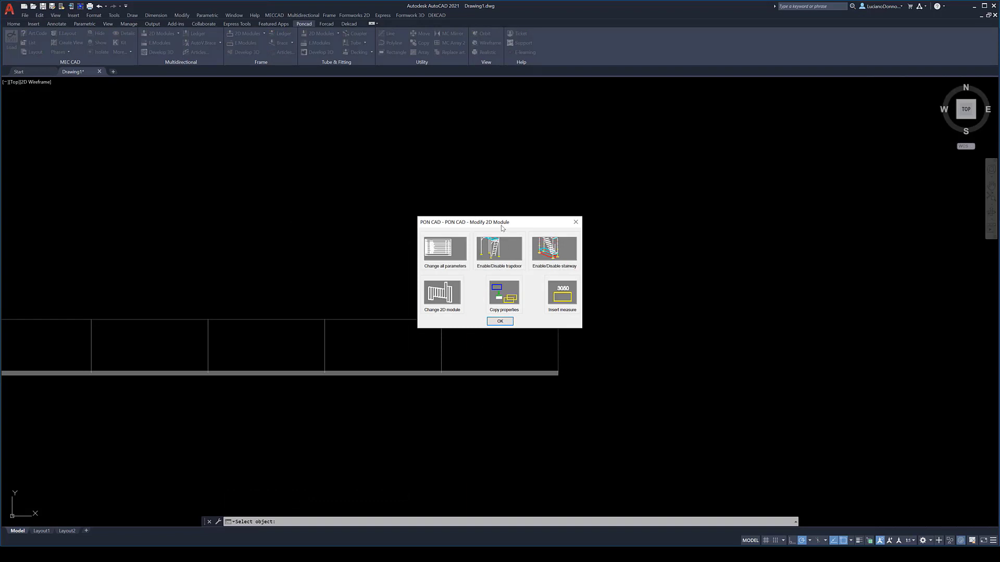
{"action": "left_click_drag", "start_coordinate": [502, 226], "coordinate": [190, 191]}
{"action": "key", "text": "Escape"}
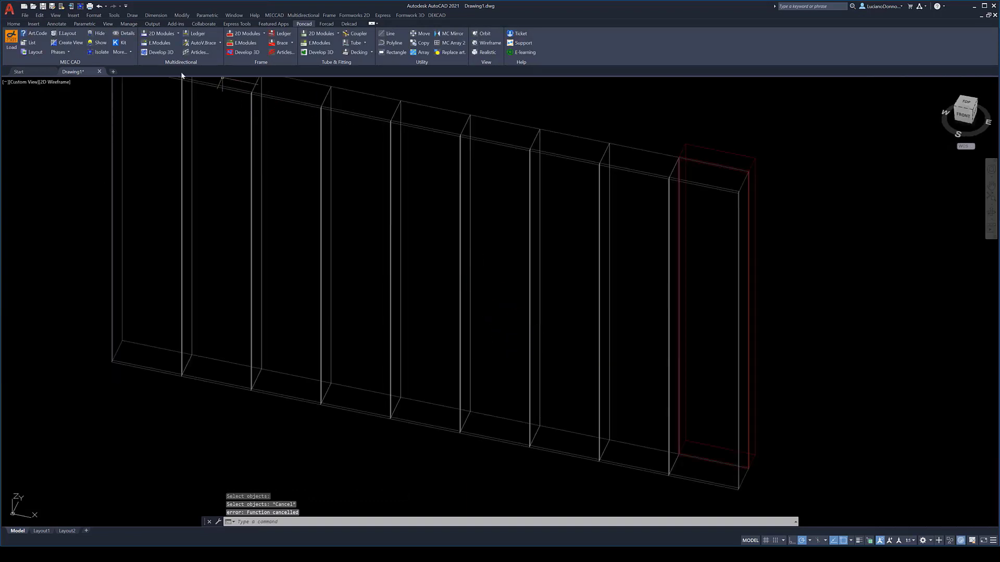
- Window-select the two middle bays and change their starting level to 4000
{"action": "left_click", "coordinate": [166, 46]}
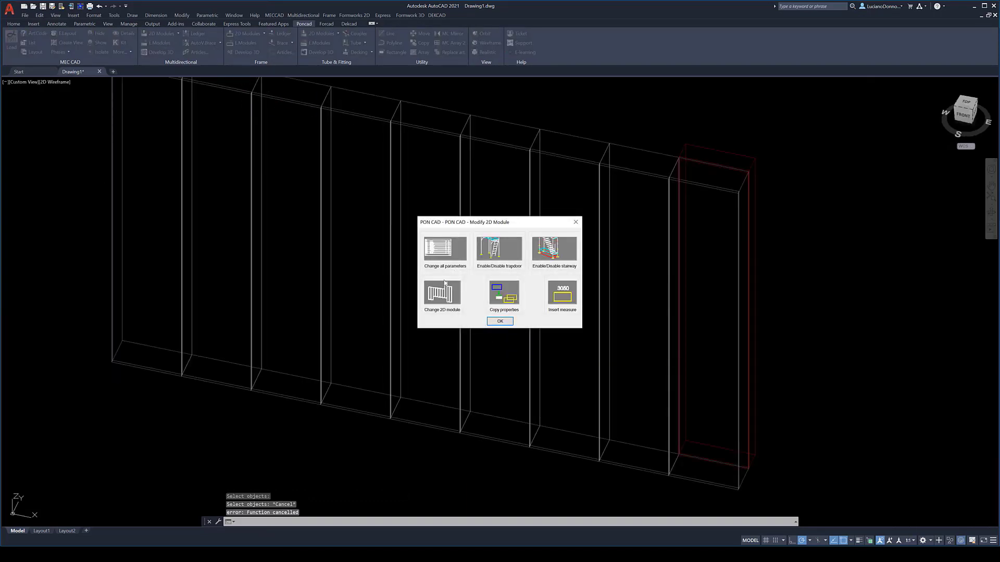
{"action": "left_click", "coordinate": [443, 292]}
{"action": "left_click_drag", "start_coordinate": [479, 457], "coordinate": [448, 389]}
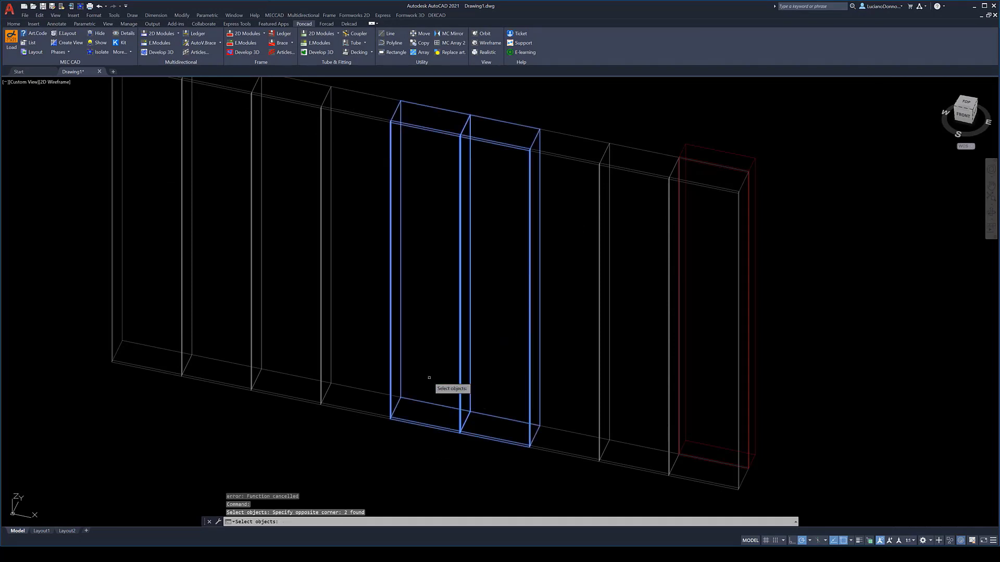
{"action": "key", "text": "Return"}
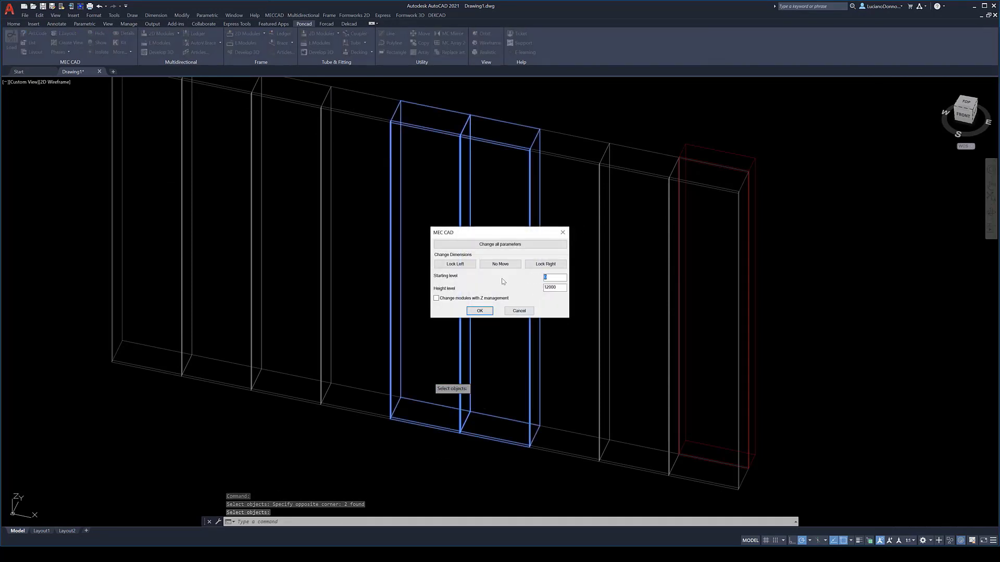
{"action": "type", "text": "4000"}
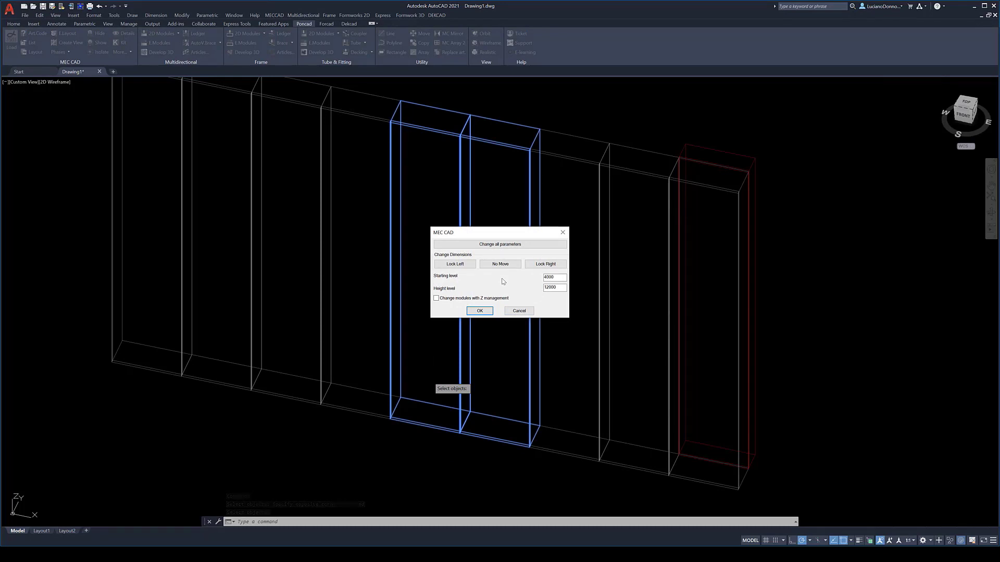
{"action": "left_click", "coordinate": [479, 310]}
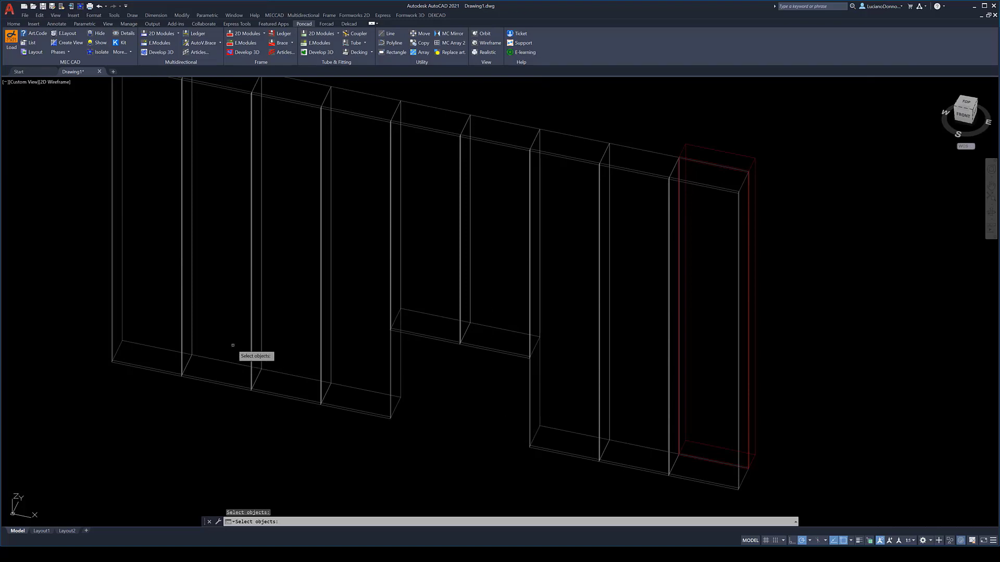
- Change the third module's height level to 16000 in the MEC CAD dialog
{"action": "key", "text": "Return"}
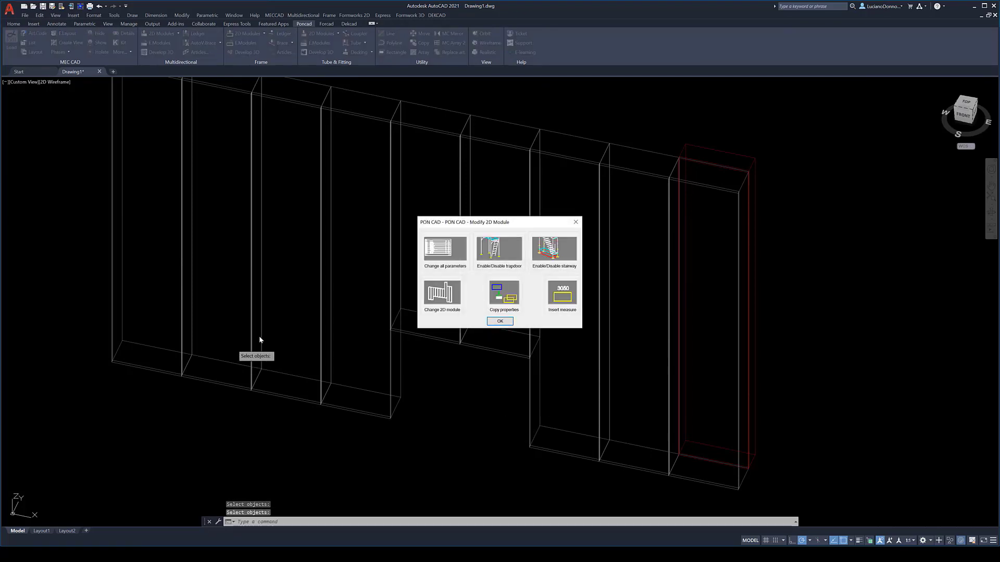
{"action": "left_click", "coordinate": [442, 294]}
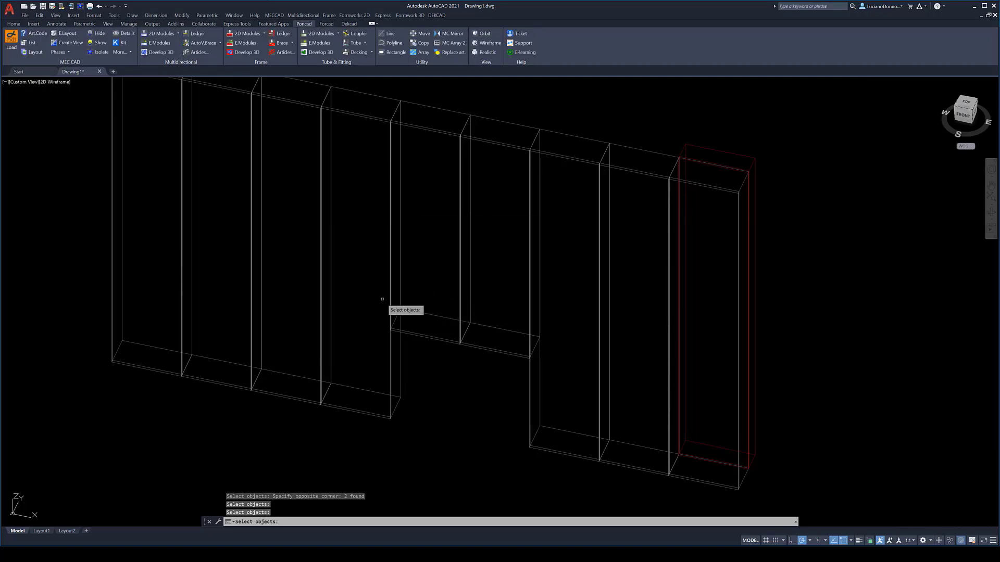
{"action": "left_click", "coordinate": [283, 374]}
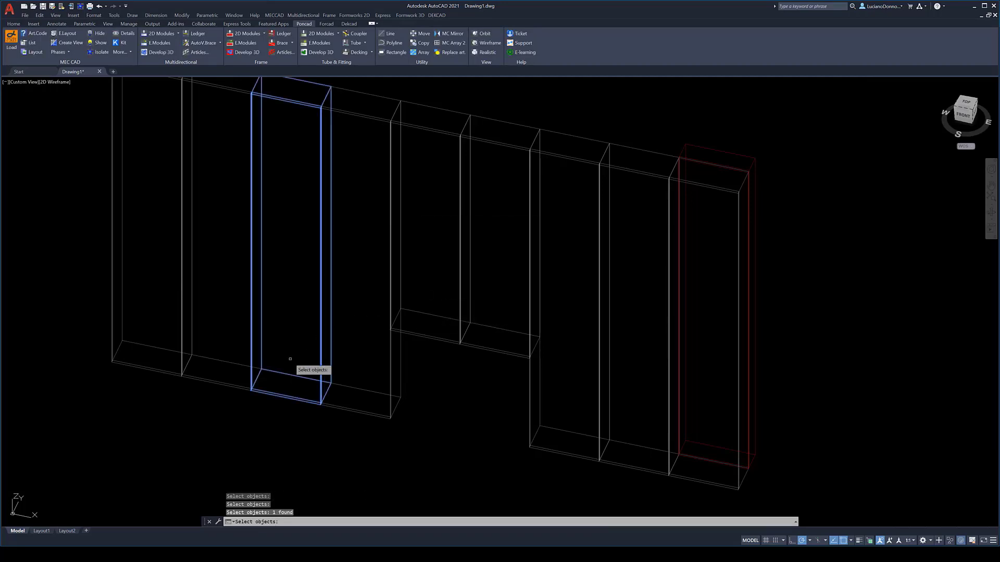
{"action": "key", "text": "Return"}
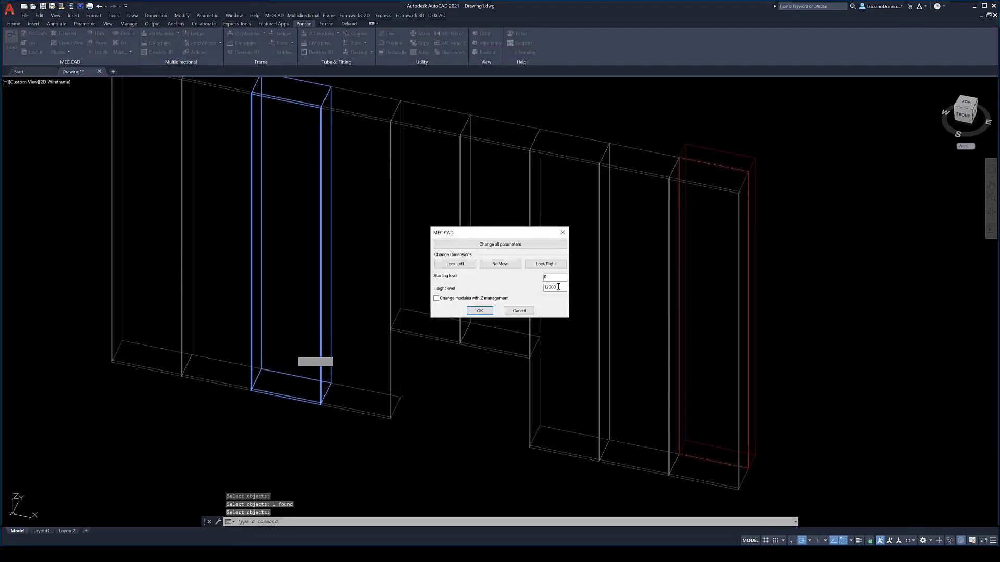
{"action": "double_click", "coordinate": [558, 287]}
{"action": "type", "text": "16000"}
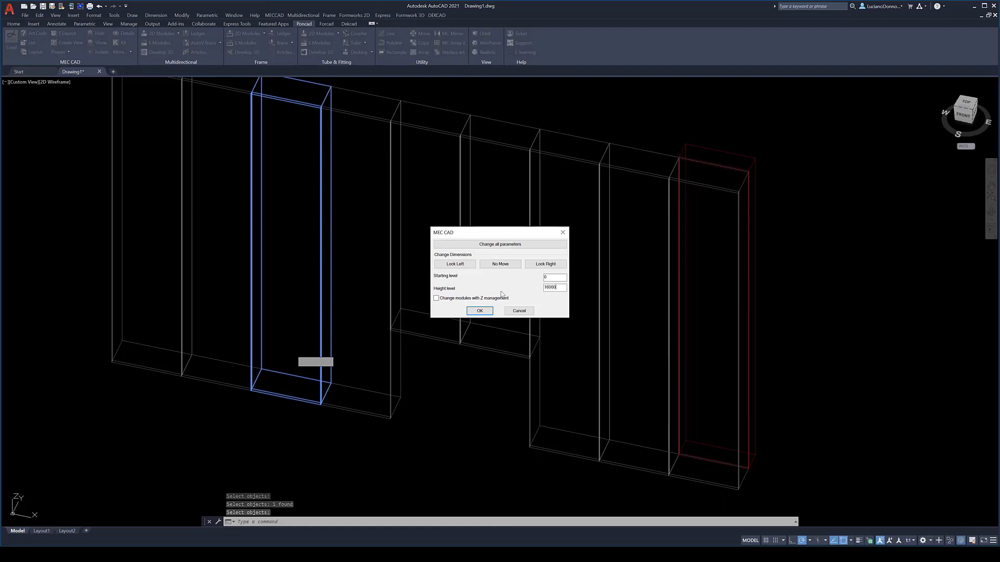
{"action": "left_click", "coordinate": [479, 311]}
{"action": "scroll", "coordinate": [417, 323], "scroll_direction": "down", "scroll_amount": 3}
{"action": "scroll", "coordinate": [427, 404], "scroll_direction": "down", "scroll_amount": 3}
- Copy the tall 16000 module to a spot directly behind it
{"action": "middle_click_drag", "start_coordinate": [435, 411], "coordinate": [474, 419], "text": "shift"}
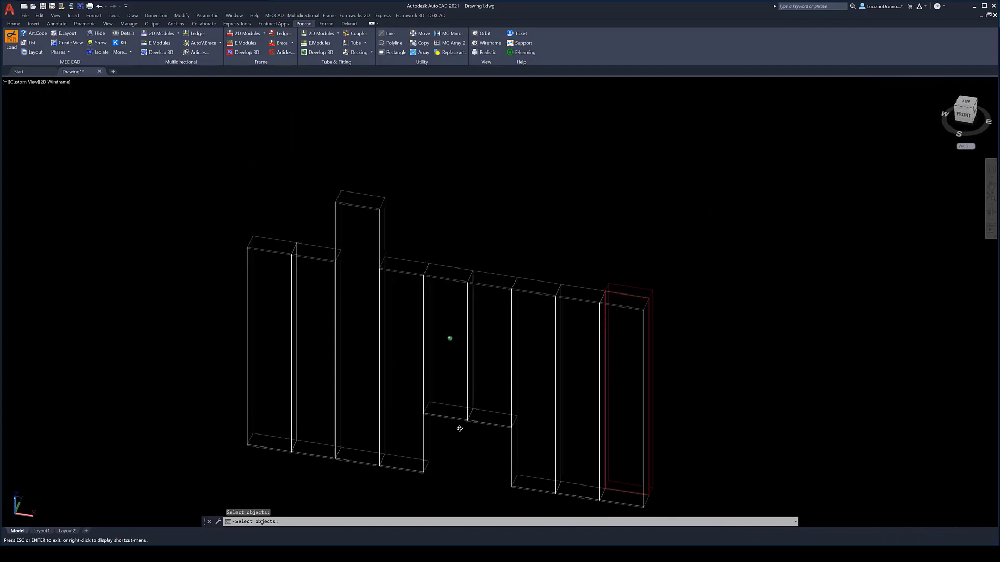
{"action": "key", "text": "Escape"}
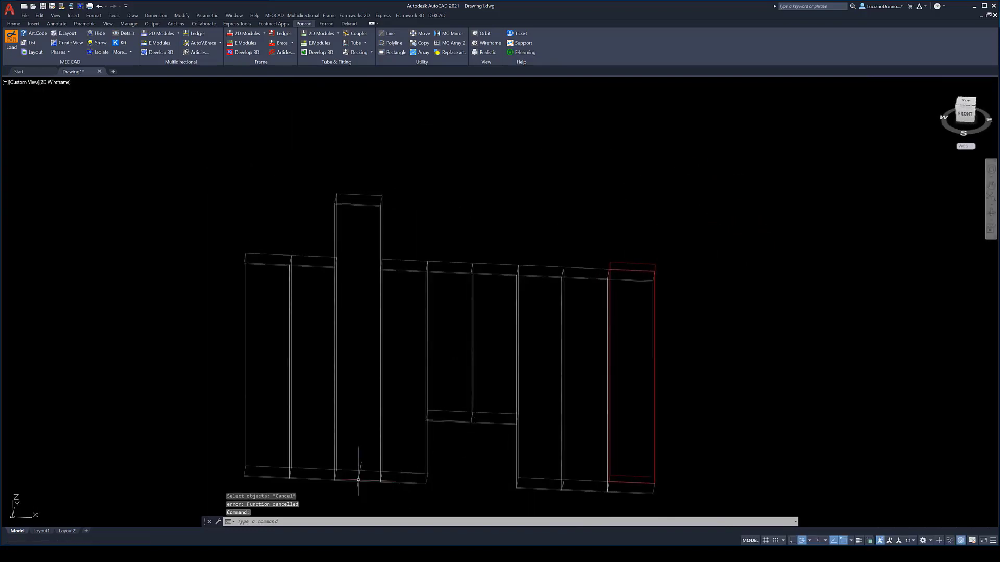
{"action": "scroll", "coordinate": [359, 476], "scroll_direction": "up", "scroll_amount": 2}
{"action": "left_click", "coordinate": [359, 476]}
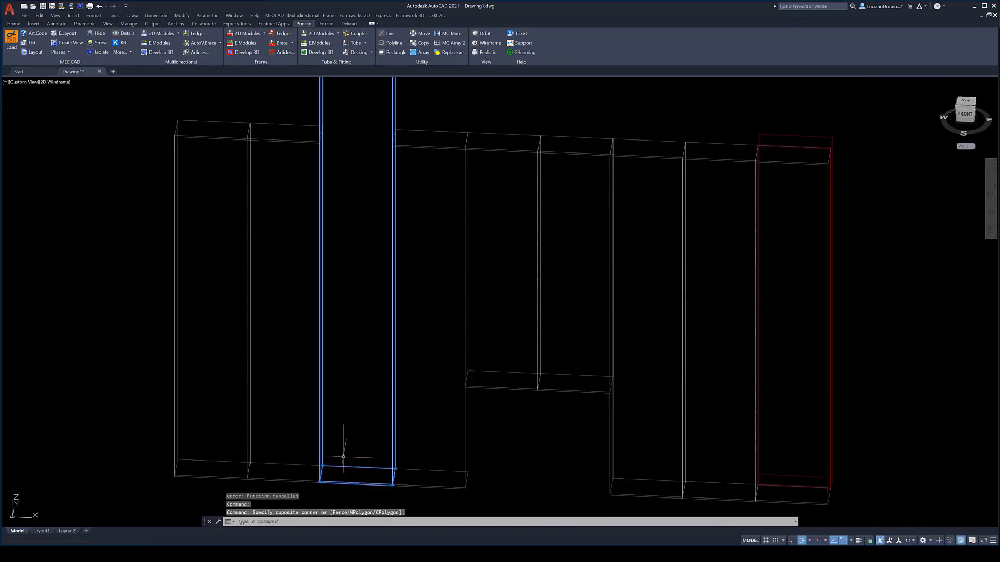
{"action": "key", "text": "Return"}
{"action": "scroll", "coordinate": [378, 487], "scroll_direction": "up", "scroll_amount": 4}
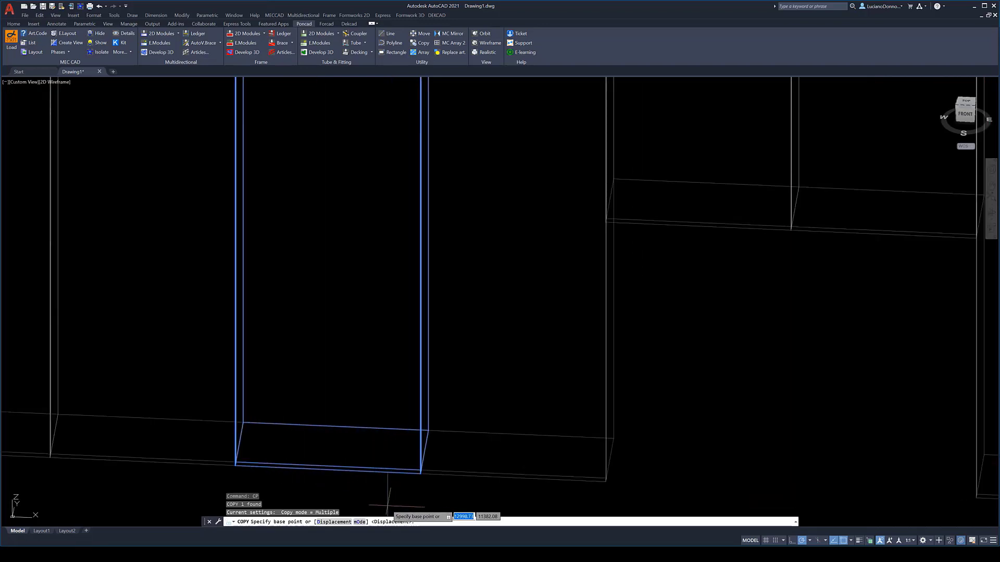
{"action": "left_click", "coordinate": [421, 473]}
{"action": "left_click", "coordinate": [430, 424]}
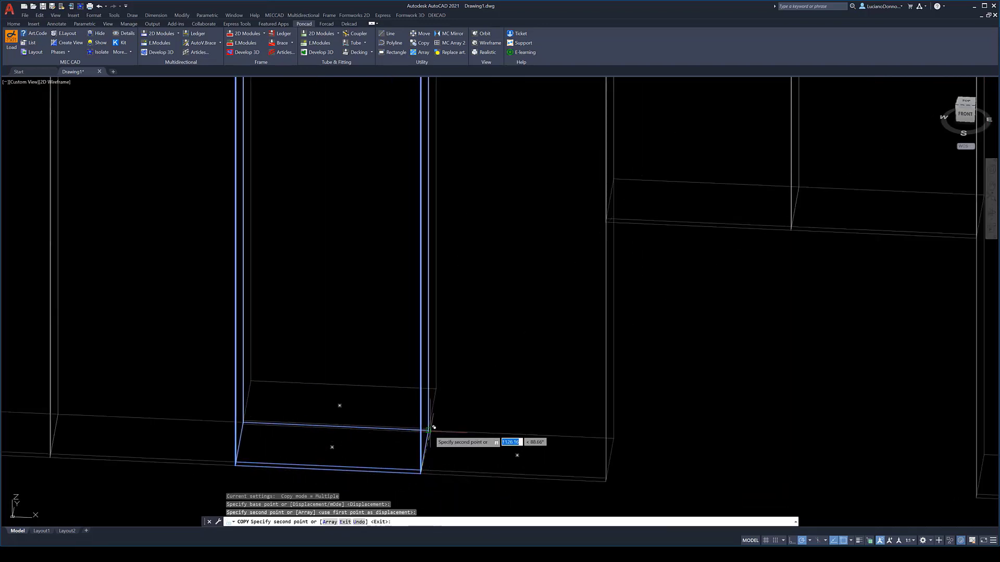
{"action": "key", "text": "Escape"}
{"action": "scroll", "coordinate": [438, 425], "scroll_direction": "down", "scroll_amount": 5}
{"action": "middle_click_drag", "start_coordinate": [573, 437], "coordinate": [530, 449], "text": "shift"}
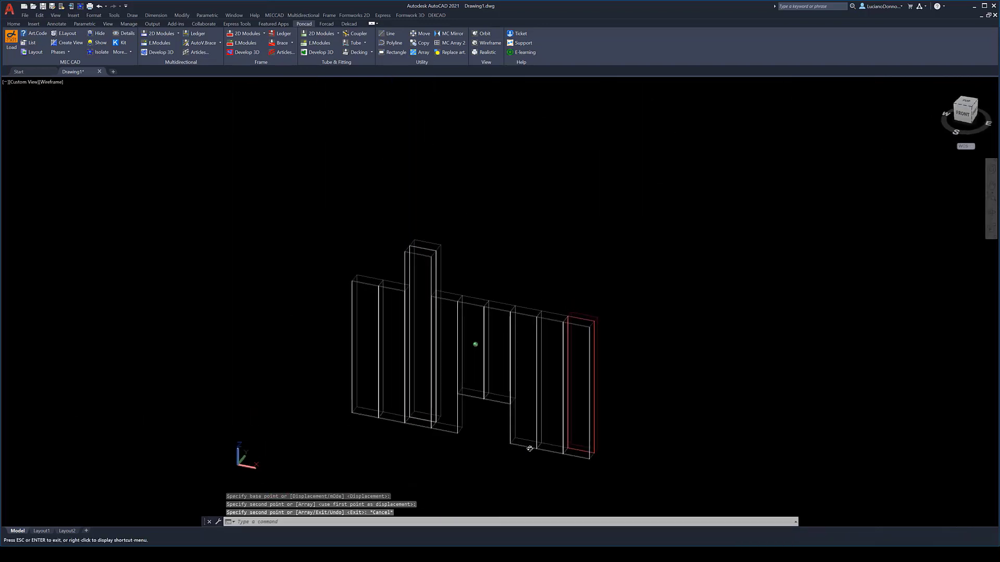
- Develop all eleven modules into 3D Scaffolding, accepting the anchoring notice
{"action": "left_click", "coordinate": [154, 53]}
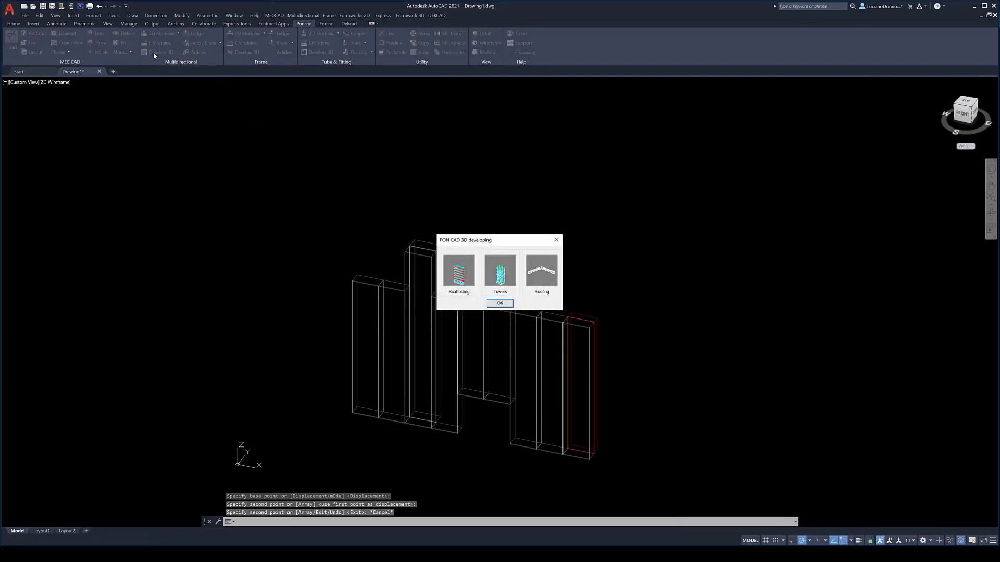
{"action": "left_click", "coordinate": [462, 282]}
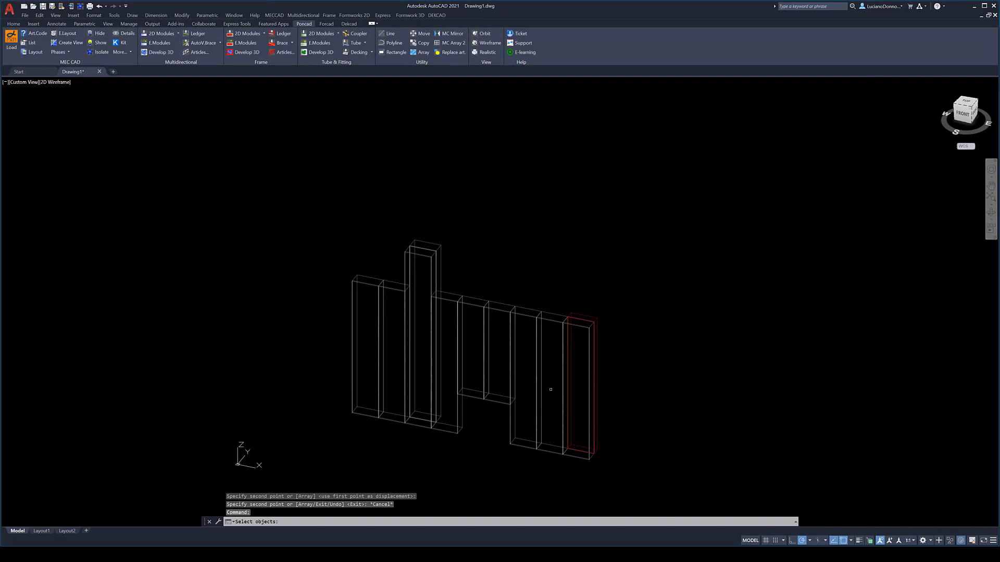
{"action": "left_click", "coordinate": [645, 487]}
{"action": "left_click", "coordinate": [325, 253]}
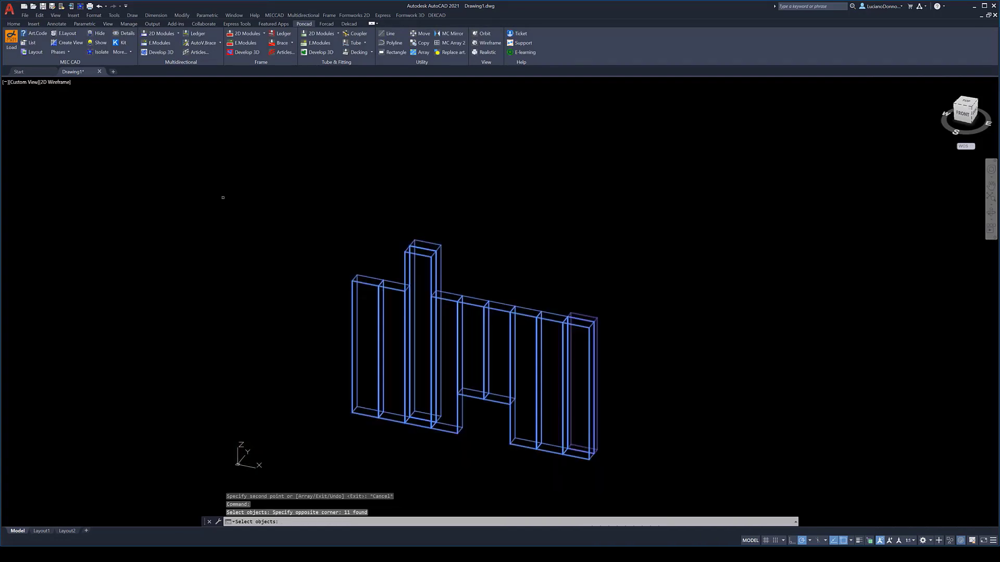
{"action": "key", "text": "Return"}
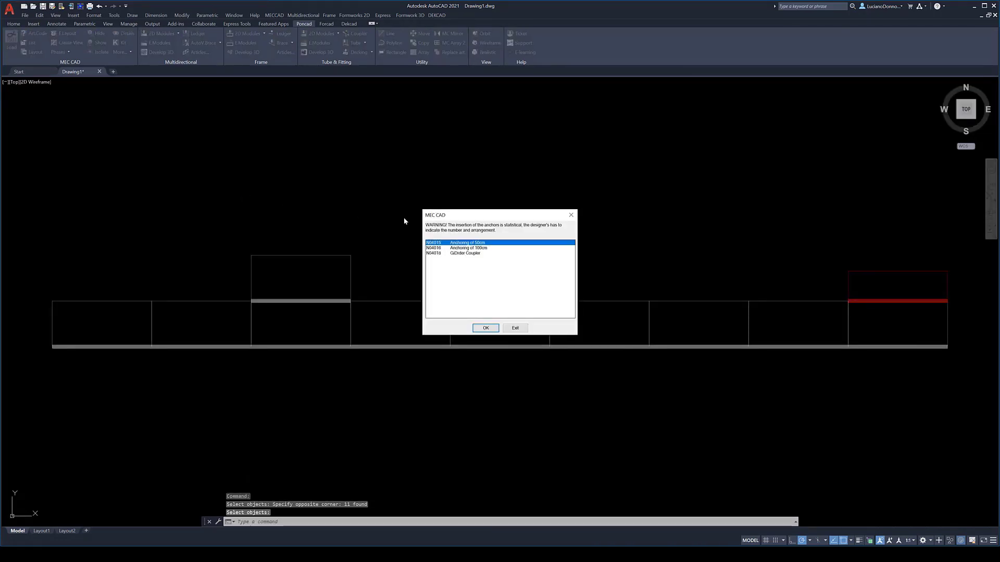
{"action": "left_click", "coordinate": [498, 329]}
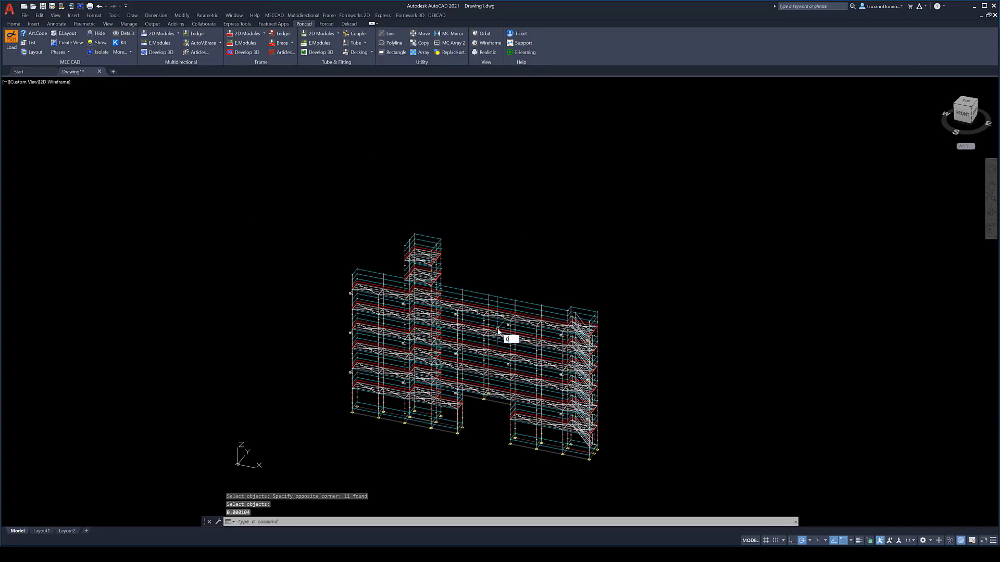
{"action": "scroll", "coordinate": [505, 428], "scroll_direction": "up", "scroll_amount": 3}
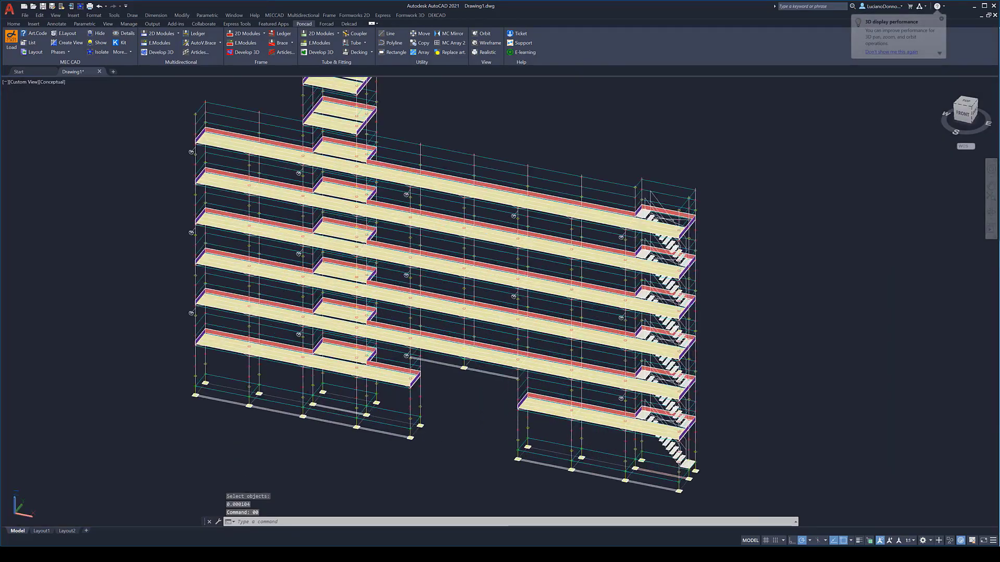
{"action": "mouse_move", "coordinate": [491, 369]}
{"action": "middle_mouse_down", "text": "shift"}
{"action": "mouse_move", "coordinate": [461, 316]}
{"action": "mouse_move", "coordinate": [599, 342]}
{"action": "mouse_move", "coordinate": [583, 354]}
{"action": "middle_mouse_up", "text": "shift"}
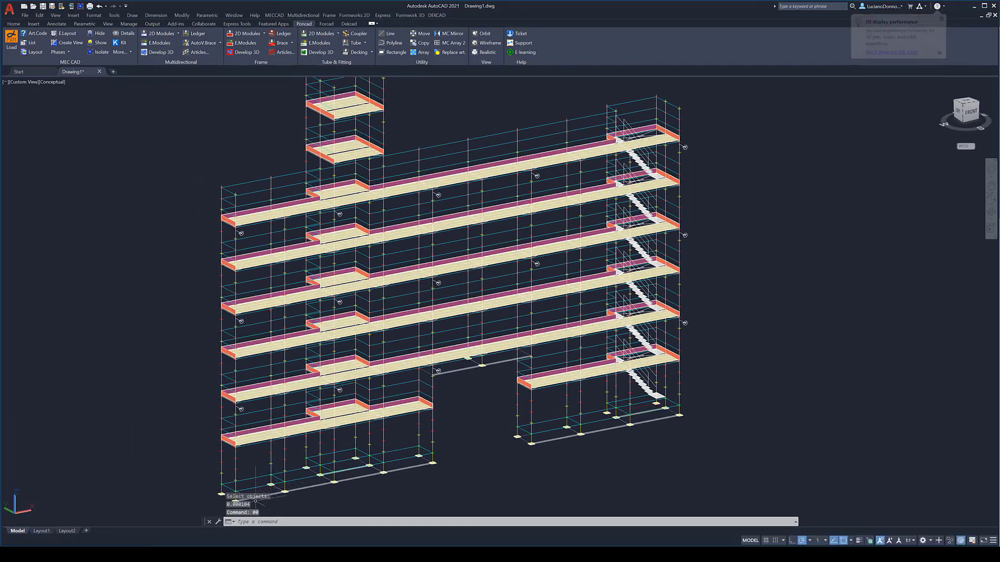
{"action": "middle_click_drag", "start_coordinate": [258, 500], "coordinate": [357, 432]}
{"action": "scroll", "coordinate": [358, 432], "scroll_direction": "up", "scroll_amount": 2}
{"action": "scroll", "coordinate": [356, 389], "scroll_direction": "up", "scroll_amount": 2}
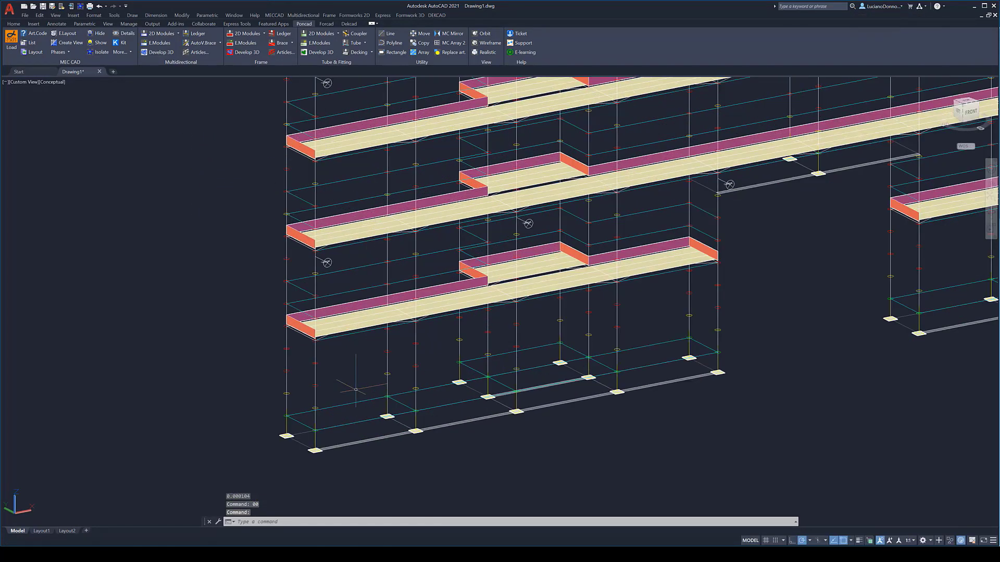
- Insert two working brackets of the first type on the lowest left bay
{"action": "left_click", "coordinate": [201, 54]}
{"action": "left_click", "coordinate": [258, 114]}
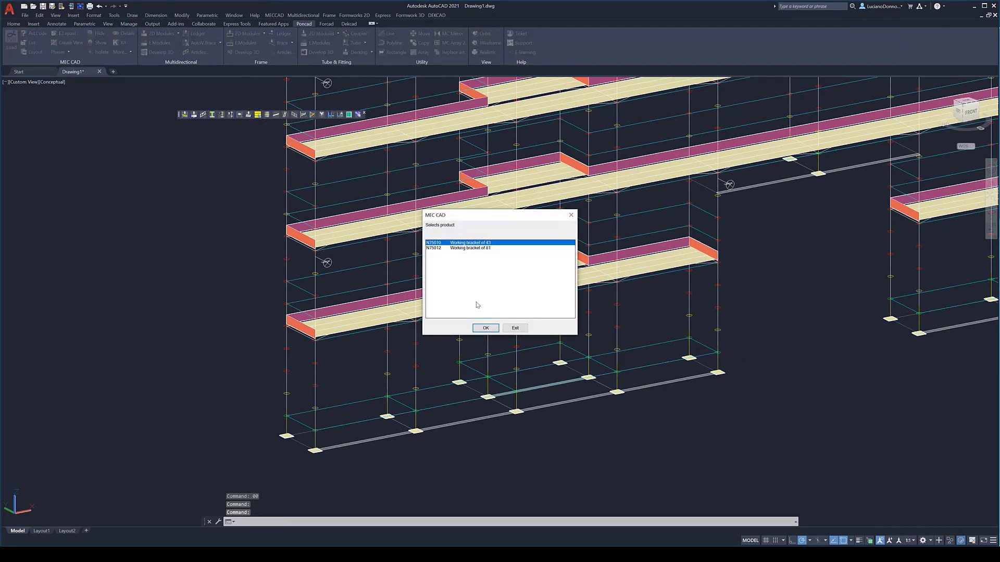
{"action": "left_click", "coordinate": [485, 327]}
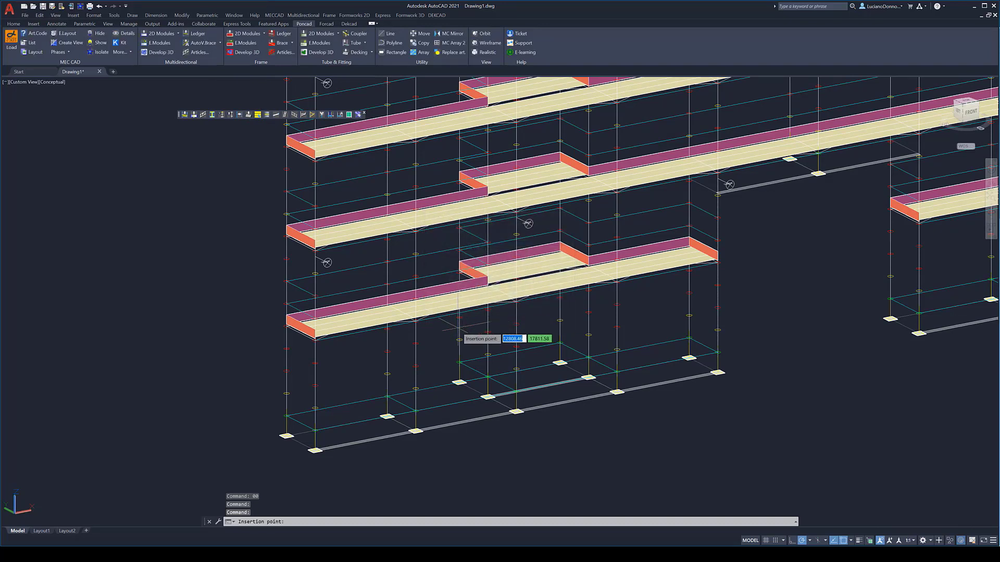
{"action": "left_click", "coordinate": [433, 329]}
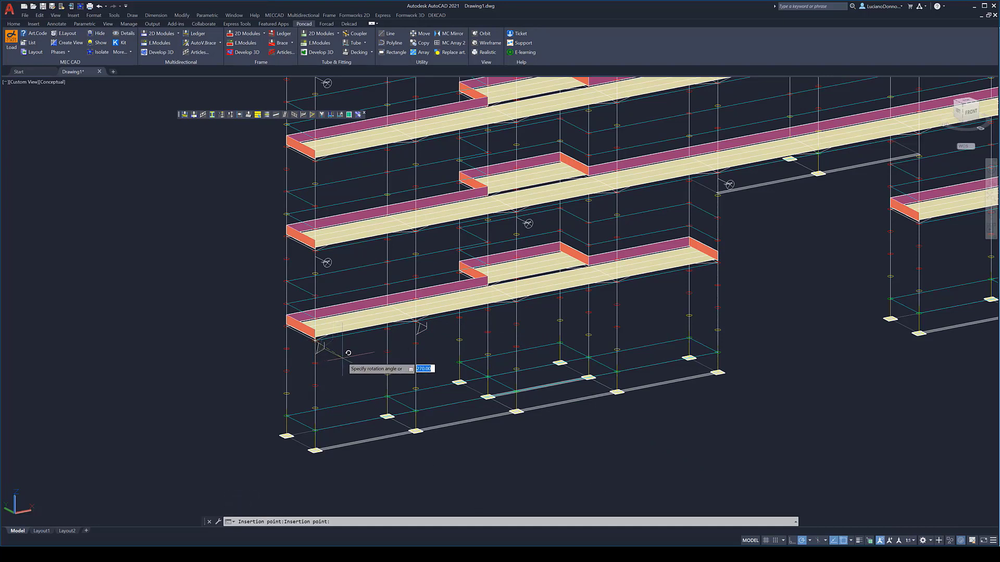
{"action": "left_click", "coordinate": [346, 357]}
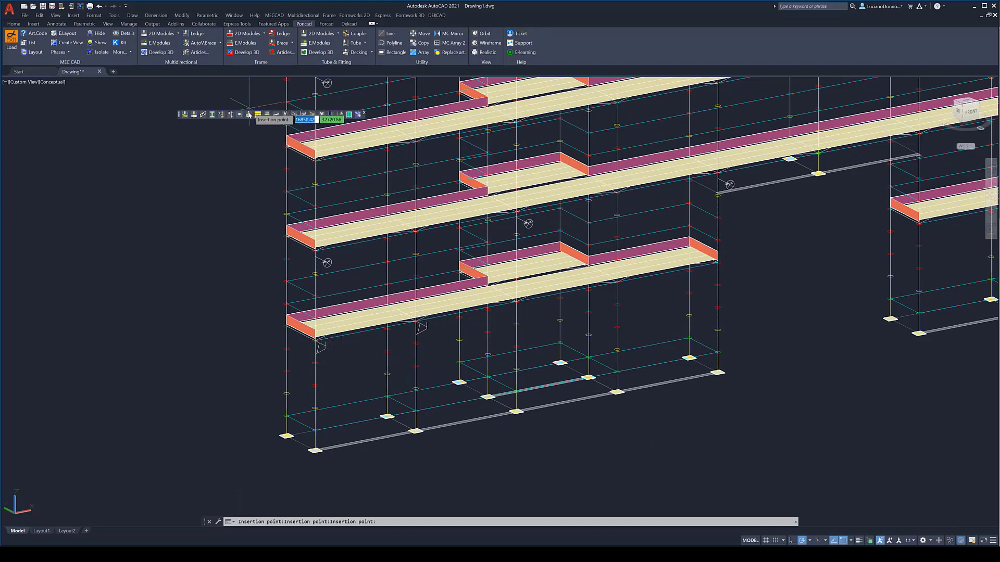
- Lay a 32x250 deck board between the two bracket ledgers
{"action": "left_click", "coordinate": [248, 116]}
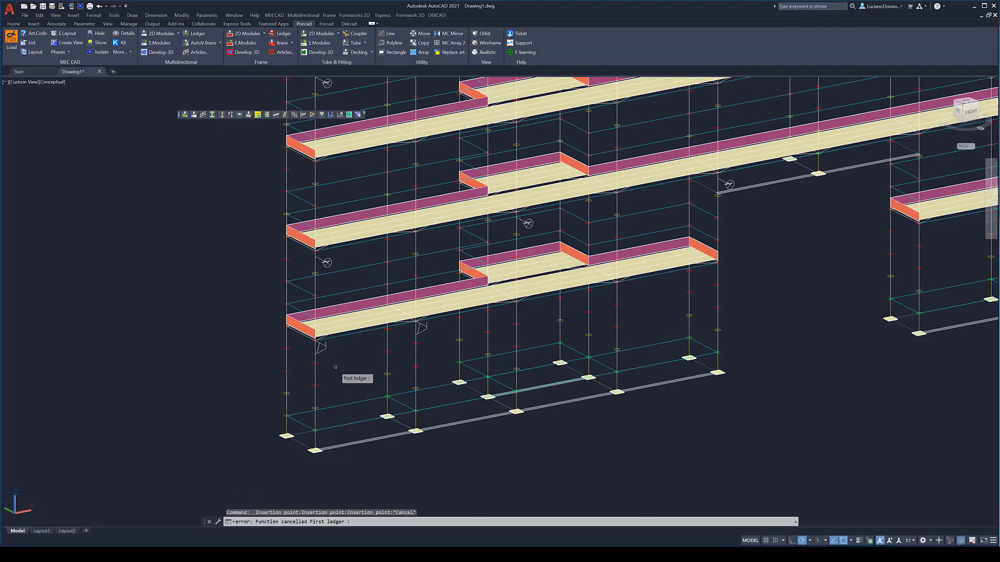
{"action": "left_click", "coordinate": [323, 344]}
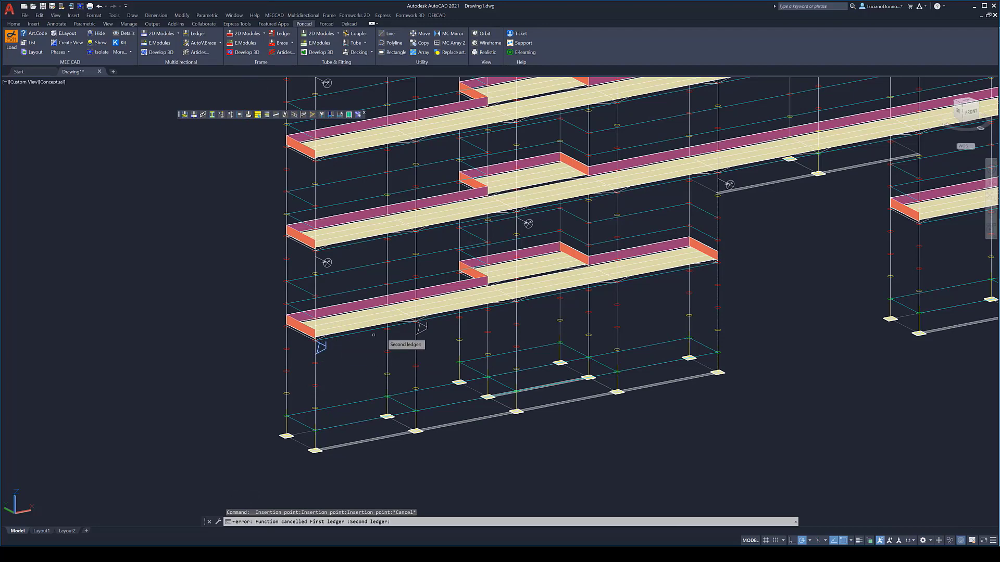
{"action": "left_click", "coordinate": [422, 326]}
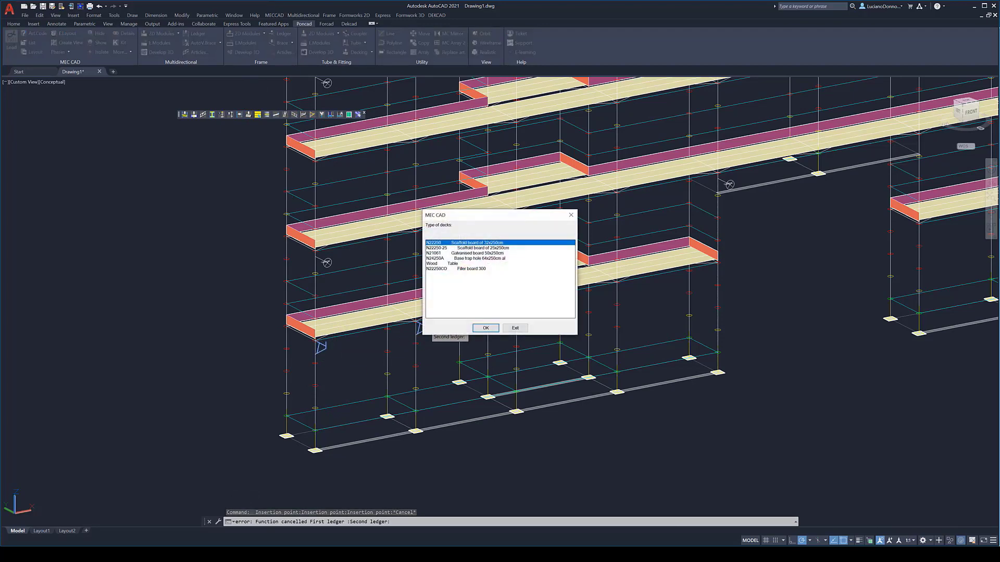
{"action": "left_click", "coordinate": [484, 329]}
{"action": "left_click", "coordinate": [499, 292]}
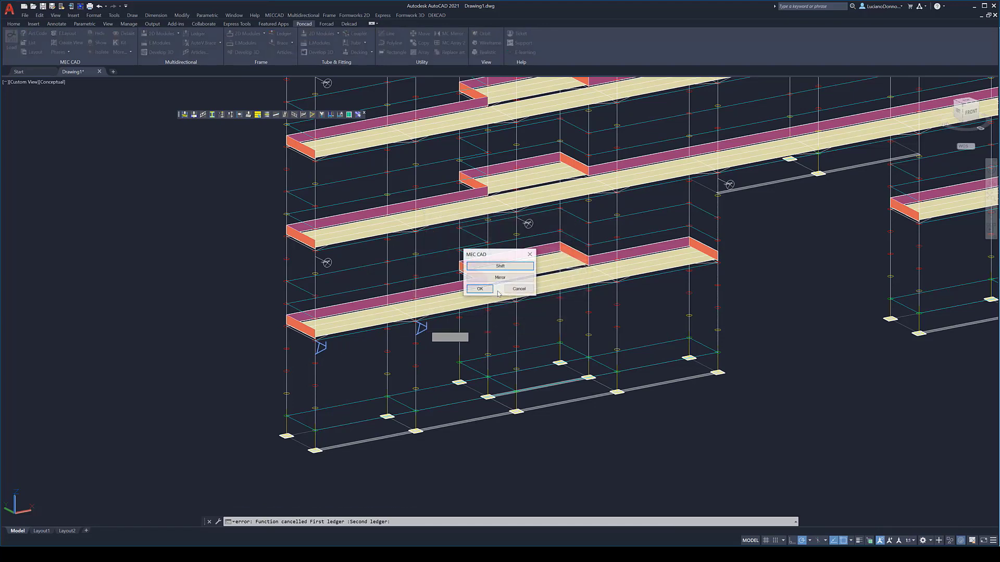
{"action": "left_click", "coordinate": [515, 289]}
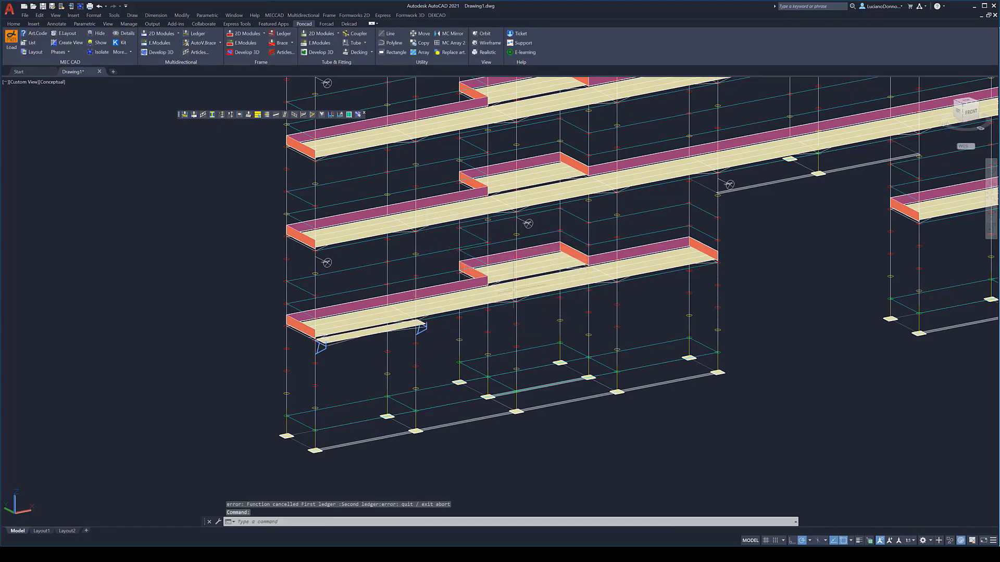
- Show the detailed 3D tubes and couplers and orbit to inspect them
{"action": "left_click", "coordinate": [127, 35]}
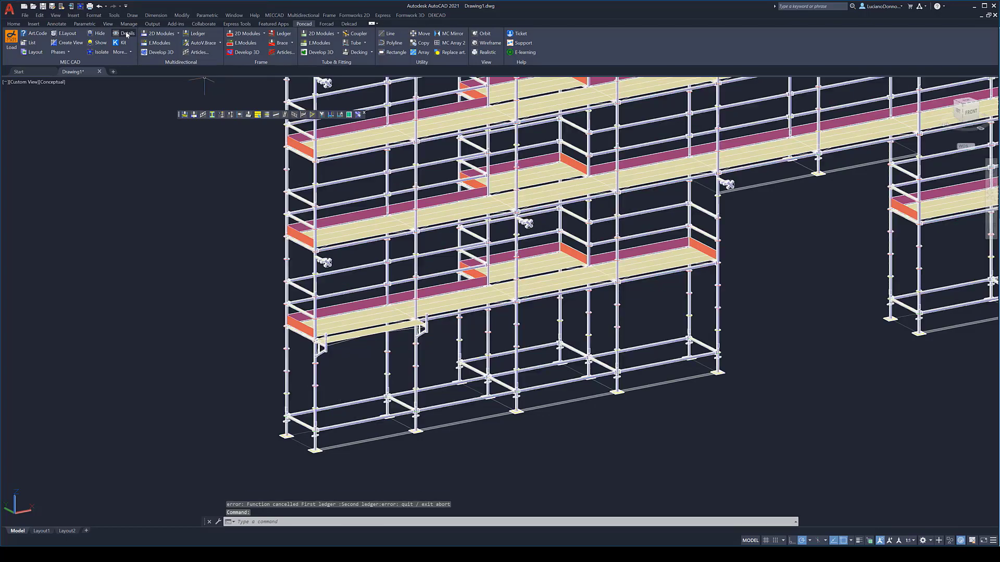
{"action": "scroll", "coordinate": [266, 333], "scroll_direction": "up", "scroll_amount": 2}
{"action": "scroll", "coordinate": [311, 366], "scroll_direction": "up", "scroll_amount": 3}
{"action": "middle_click_drag", "start_coordinate": [311, 366], "coordinate": [364, 373], "text": "shift"}
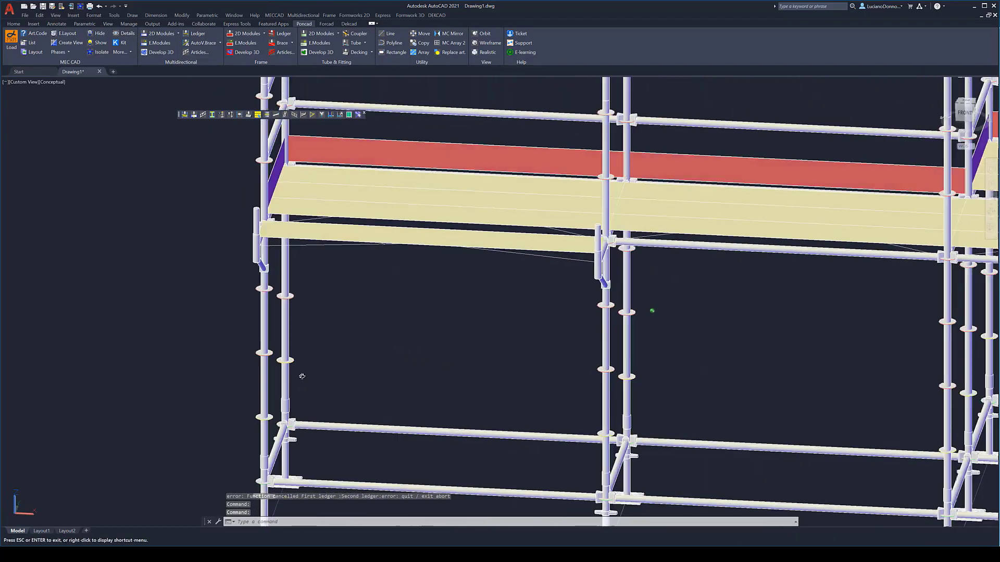
{"action": "scroll", "coordinate": [362, 373], "scroll_direction": "down", "scroll_amount": 3}
{"action": "scroll", "coordinate": [361, 373], "scroll_direction": "down", "scroll_amount": 2}
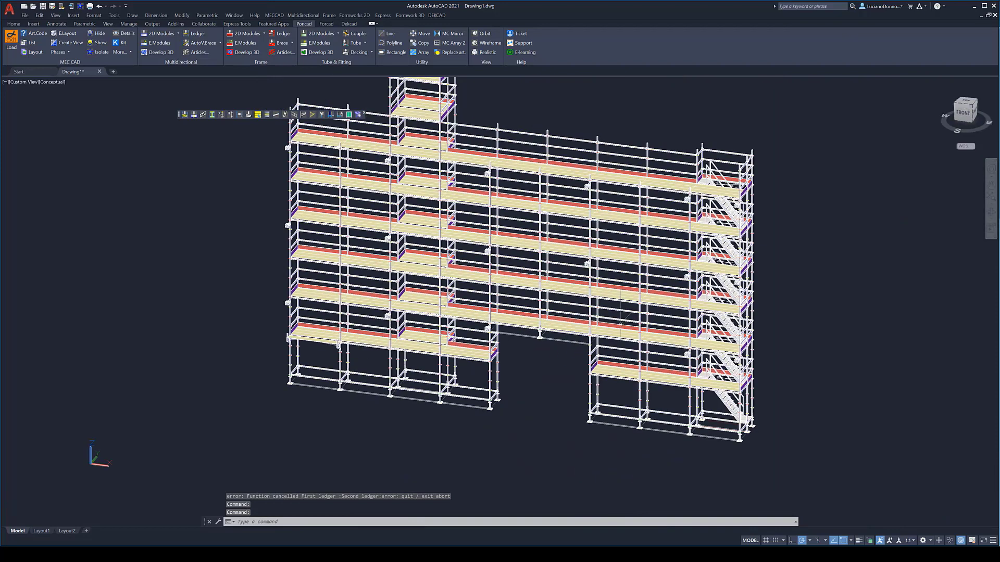
{"action": "middle_click_drag", "start_coordinate": [254, 81], "coordinate": [174, 112]}
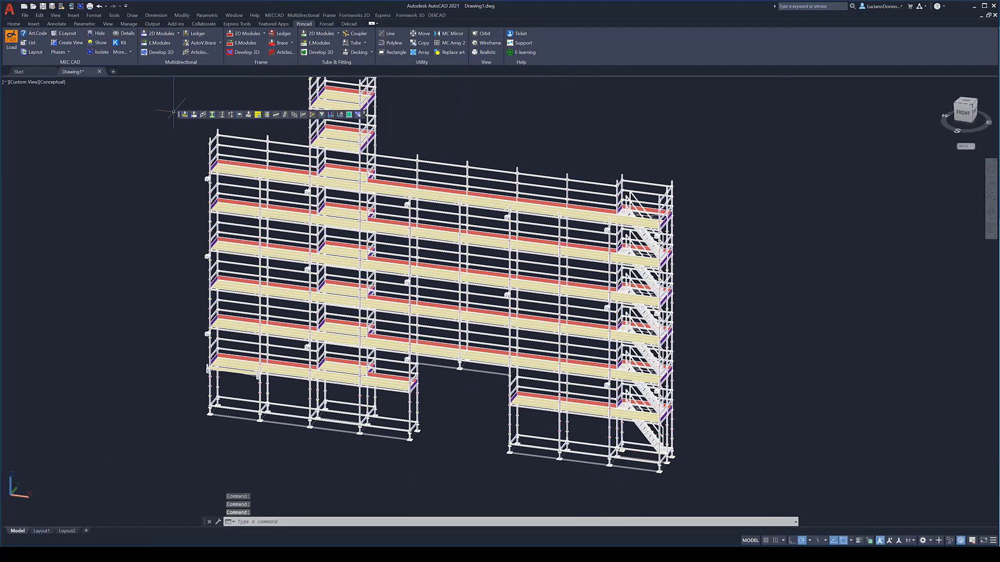
- Return to simplified display and pan the scaffold to the upper-left
{"action": "left_click", "coordinate": [126, 35]}
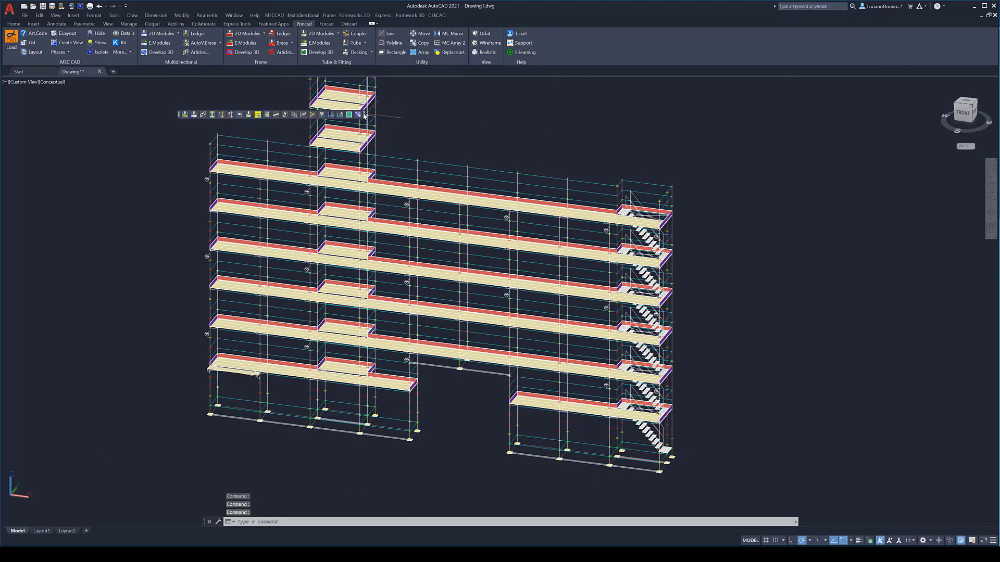
{"action": "scroll", "coordinate": [364, 116], "scroll_direction": "down", "scroll_amount": 5}
{"action": "middle_click_drag", "start_coordinate": [642, 167], "coordinate": [420, 215]}
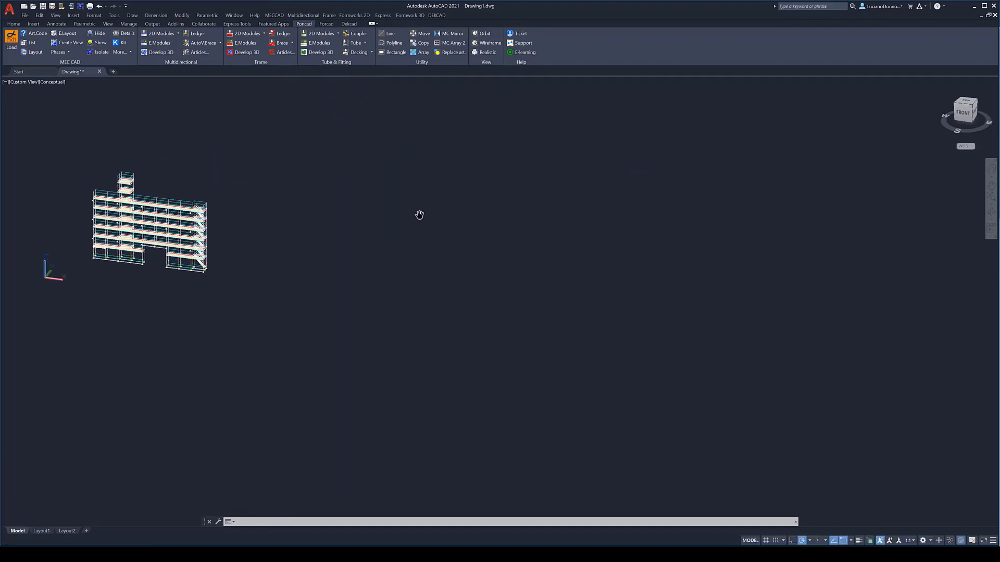
- Set up a Circular layout of radius 12450 with trapdoor modules and place its centre
{"action": "left_click", "coordinate": [165, 34]}
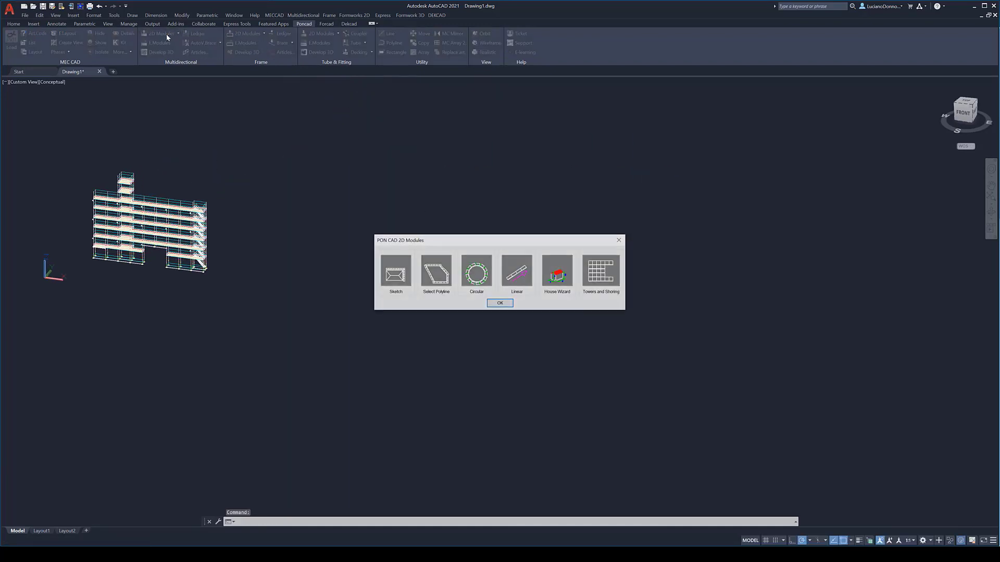
{"action": "left_click", "coordinate": [479, 277]}
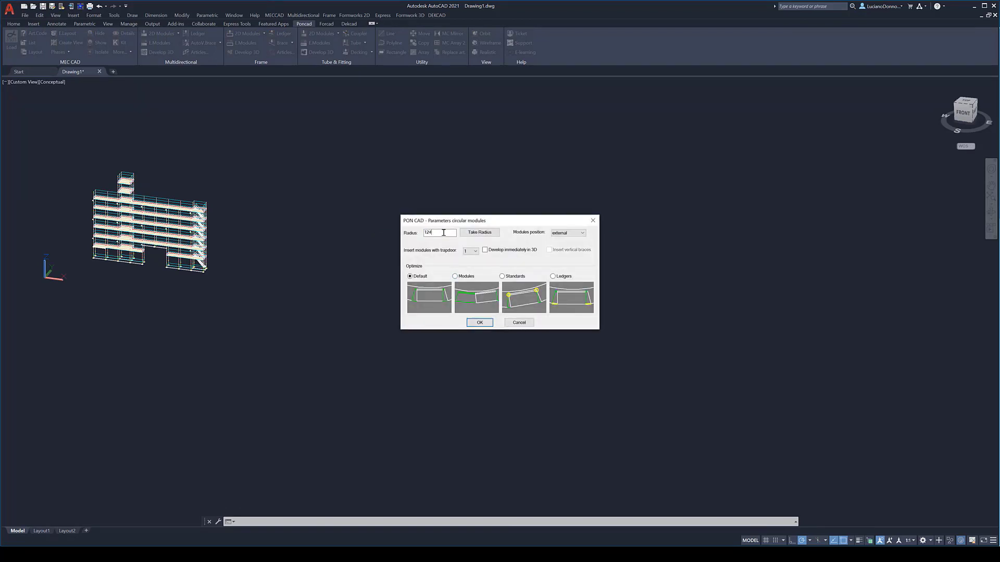
{"action": "left_click", "coordinate": [472, 254]}
{"action": "left_click", "coordinate": [473, 323]}
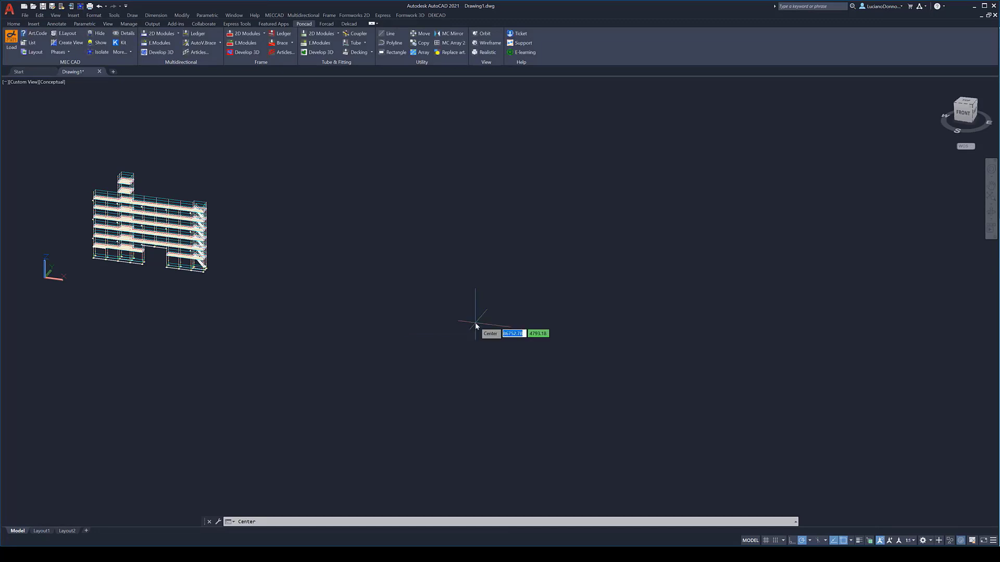
{"action": "left_click", "coordinate": [474, 291]}
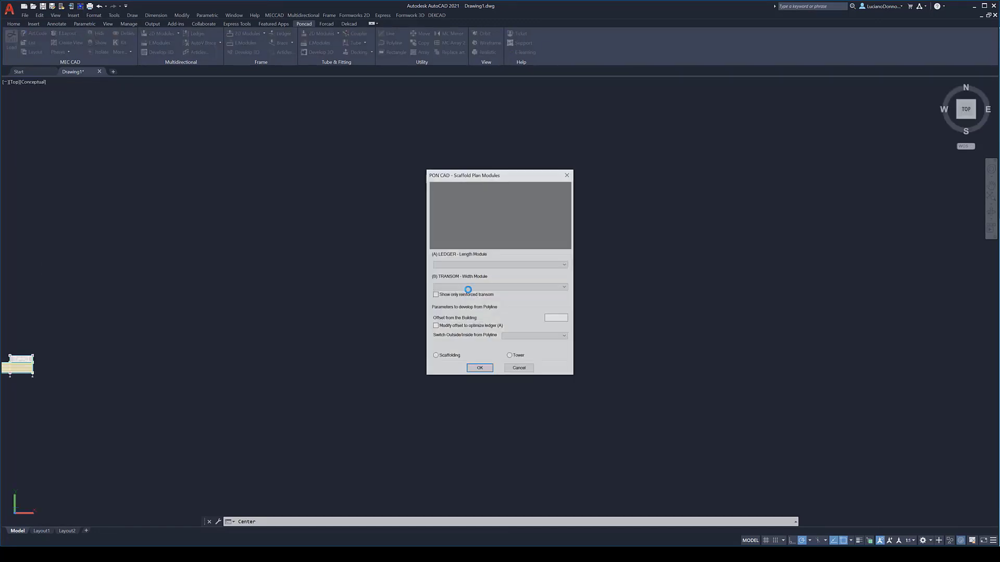
- Accept 250 cm ledgers, 115 cm transoms and scaffold parameters, choosing the second ledger type
{"action": "left_click", "coordinate": [481, 368]}
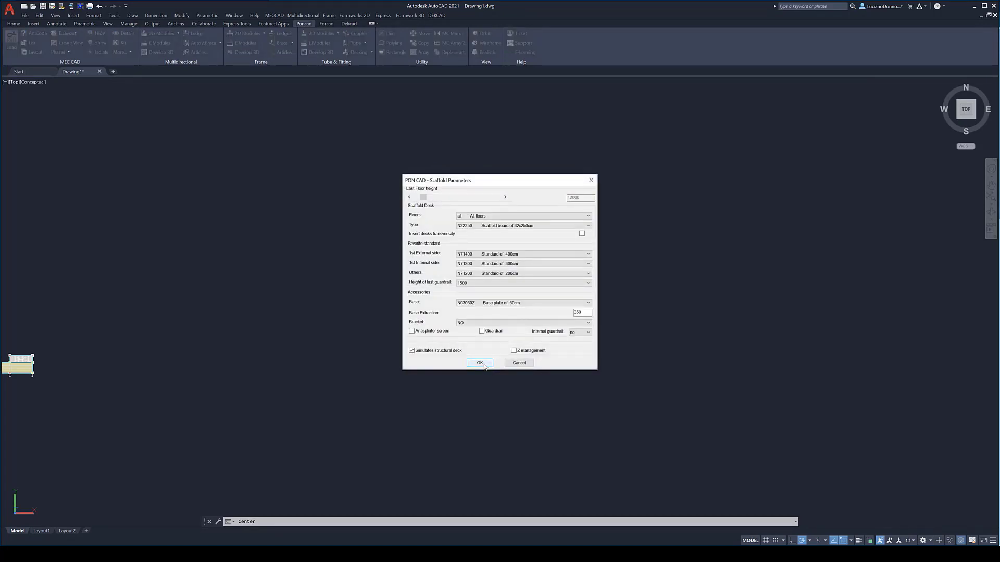
{"action": "left_click", "coordinate": [483, 364]}
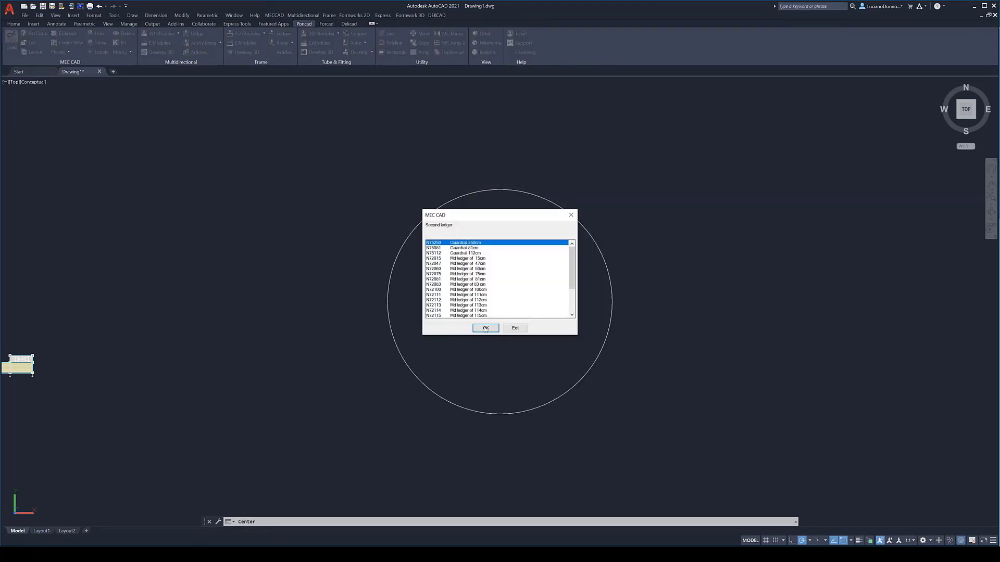
{"action": "left_click", "coordinate": [475, 280]}
{"action": "left_click", "coordinate": [485, 328]}
- Zoom in and check the spacing at a ring module junction with DIST, then cancel
{"action": "scroll", "coordinate": [517, 409], "scroll_direction": "up", "scroll_amount": 5}
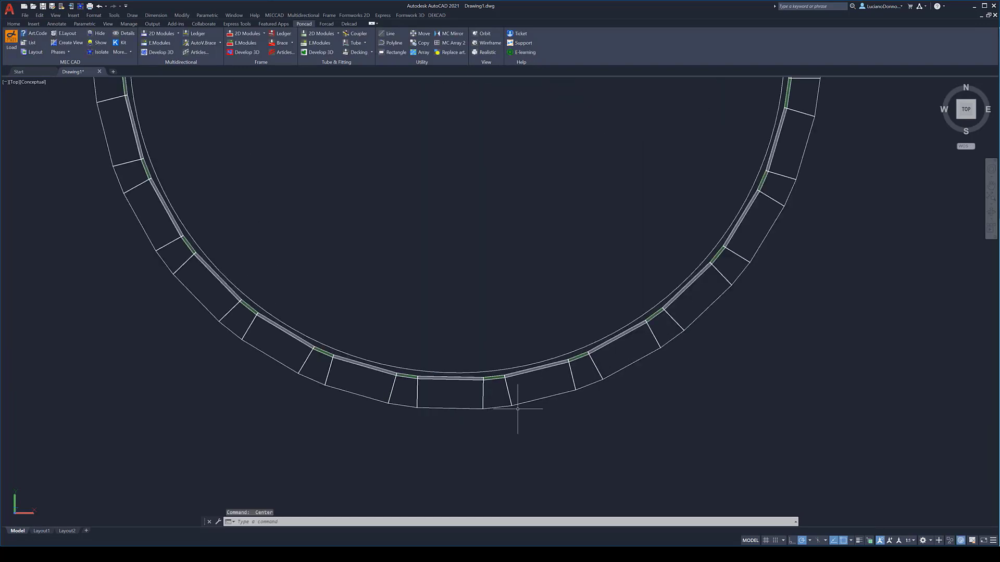
{"action": "scroll", "coordinate": [517, 408], "scroll_direction": "up", "scroll_amount": 5}
{"action": "key", "text": "Return"}
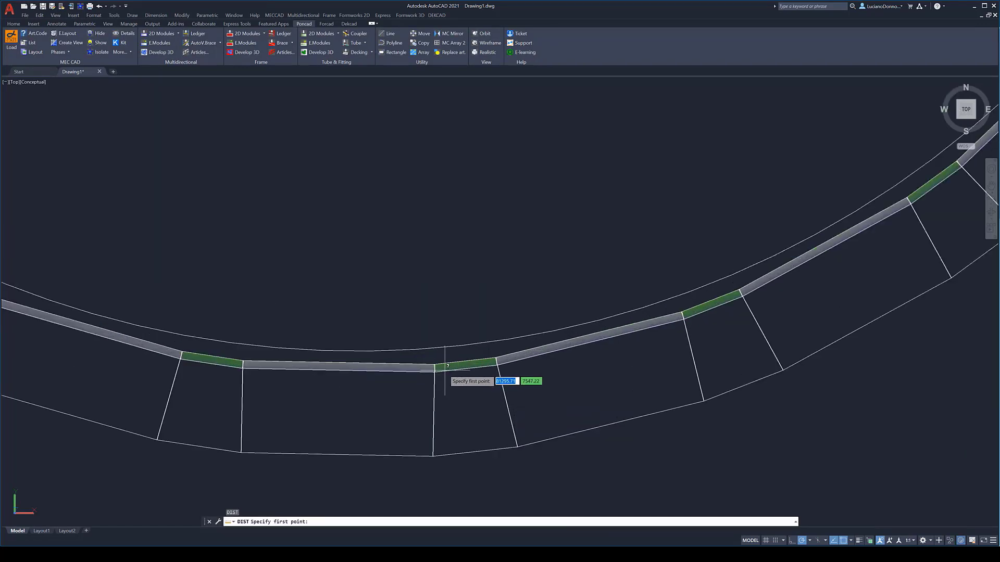
{"action": "left_click", "coordinate": [434, 368]}
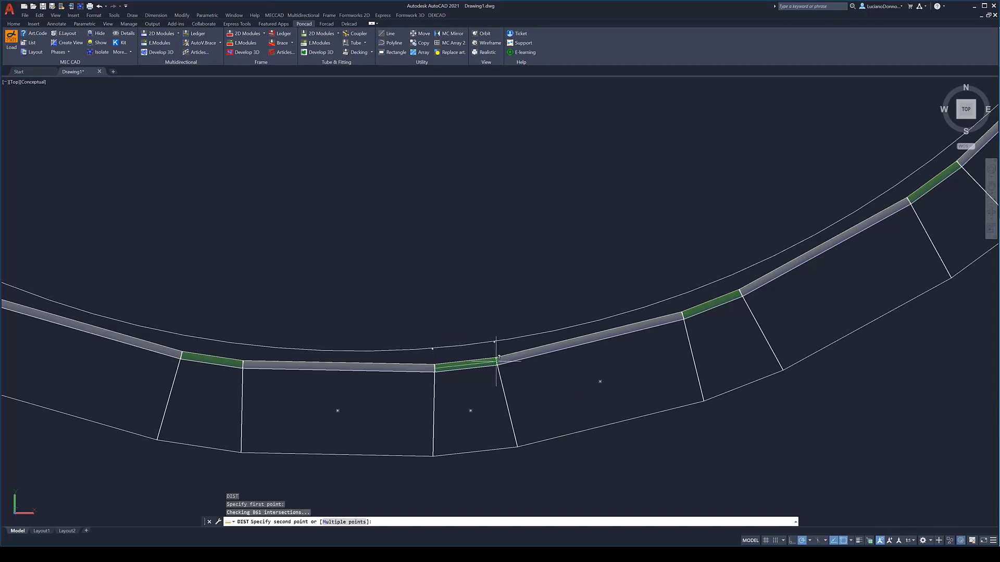
{"action": "key", "text": "Escape"}
{"action": "scroll", "coordinate": [539, 364], "scroll_direction": "down", "scroll_amount": 10}
- Start Develop 3D on the ring with Scaffolding as the development type
{"action": "left_click", "coordinate": [155, 52]}
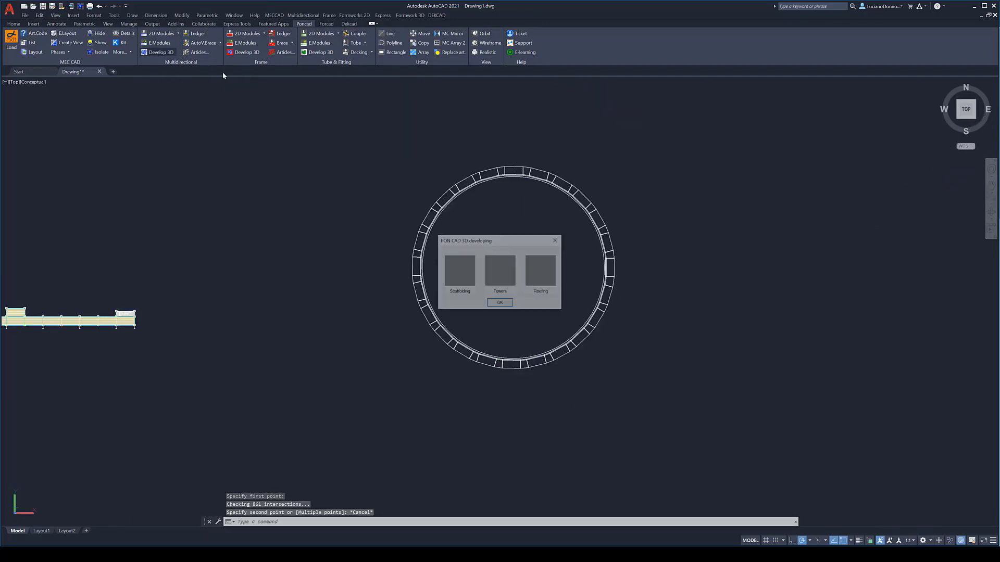
{"action": "left_click", "coordinate": [499, 266]}
{"action": "left_click", "coordinate": [357, 119]}
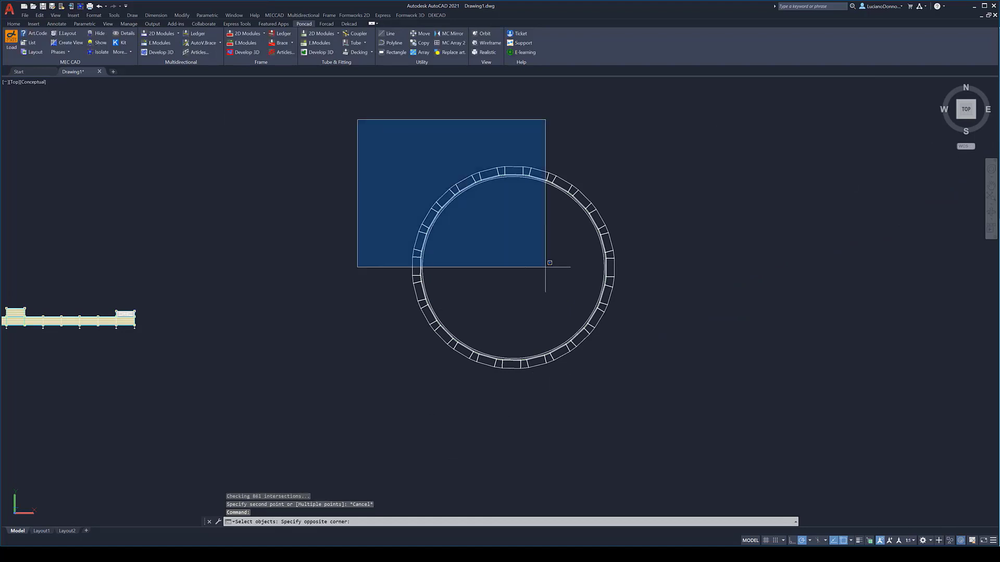
- Window-select the whole ring and build its 3D scaffold without inserting anchors
{"action": "left_click", "coordinate": [659, 400]}
{"action": "key", "text": "Return"}
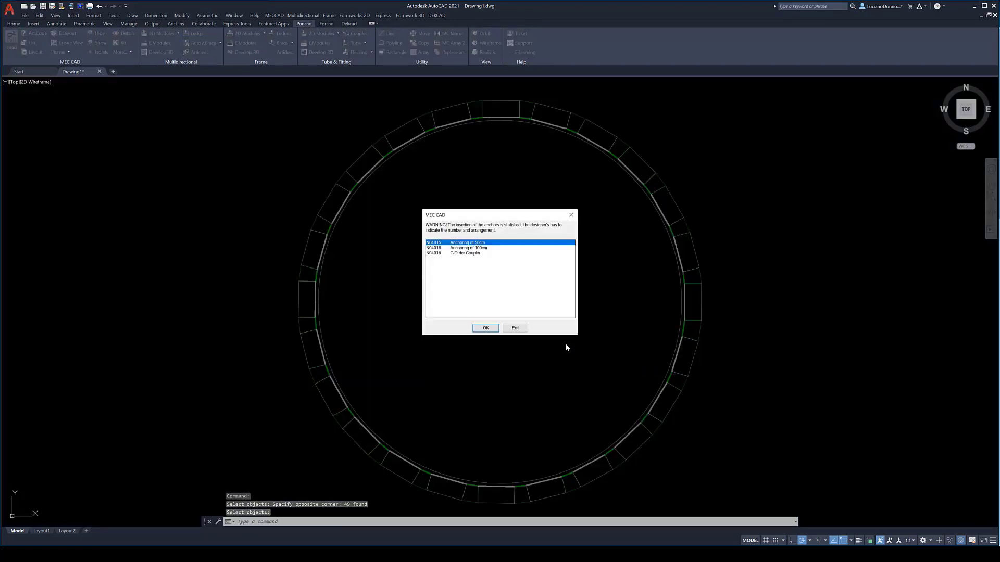
{"action": "left_click", "coordinate": [504, 329]}
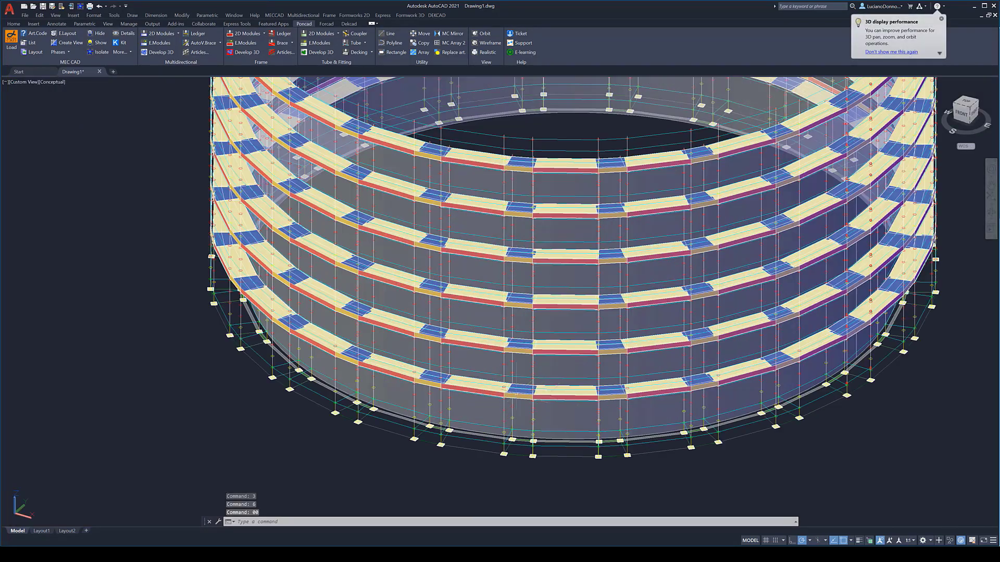
- Orbit the new circular scaffold and toggle the detailed tube display on and off
{"action": "middle_click_drag", "start_coordinate": [531, 365], "coordinate": [619, 384], "text": "shift"}
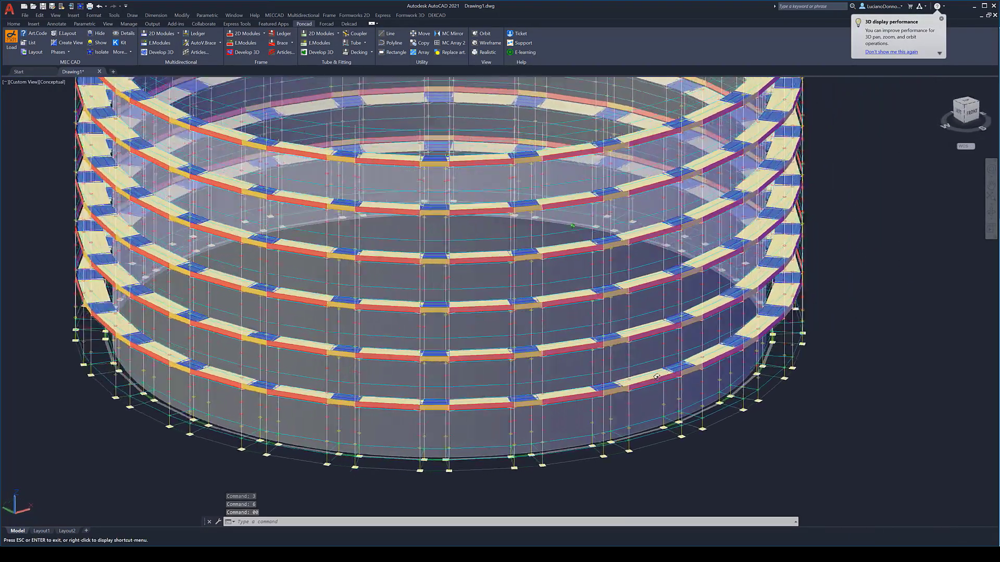
{"action": "middle_click_drag", "start_coordinate": [619, 384], "coordinate": [687, 388], "text": "shift"}
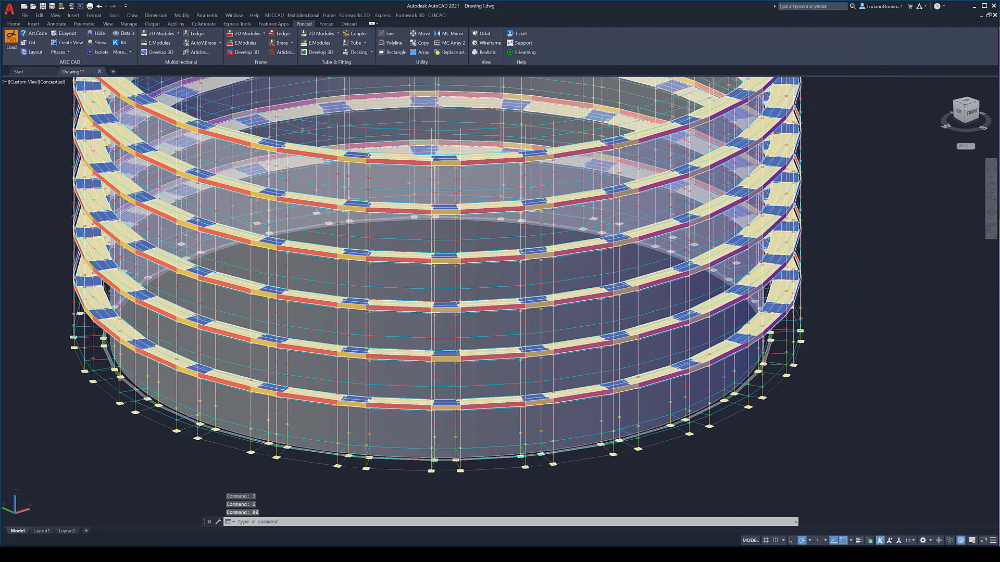
{"action": "left_click", "coordinate": [120, 34]}
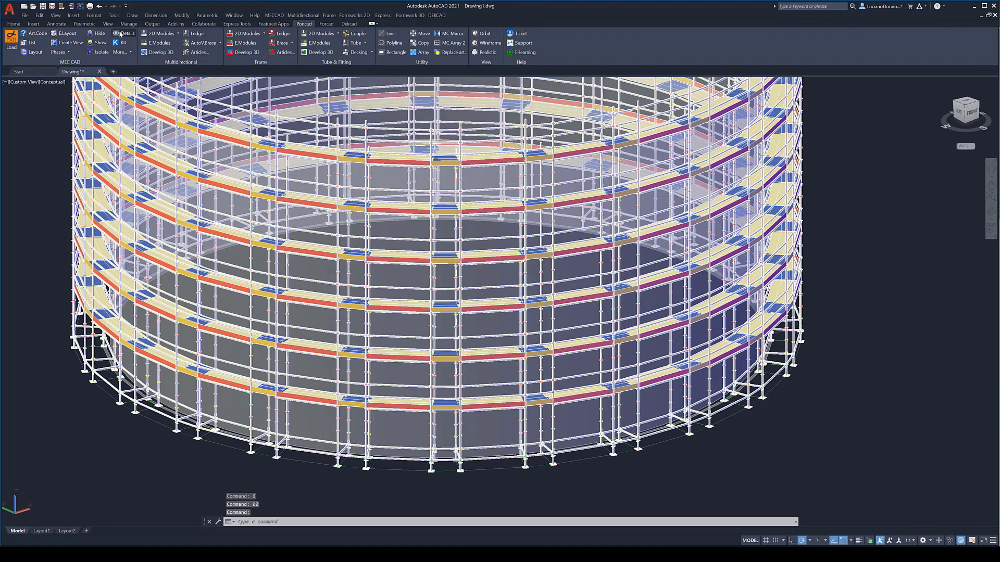
{"action": "left_click", "coordinate": [120, 34]}
{"action": "left_click", "coordinate": [198, 45]}
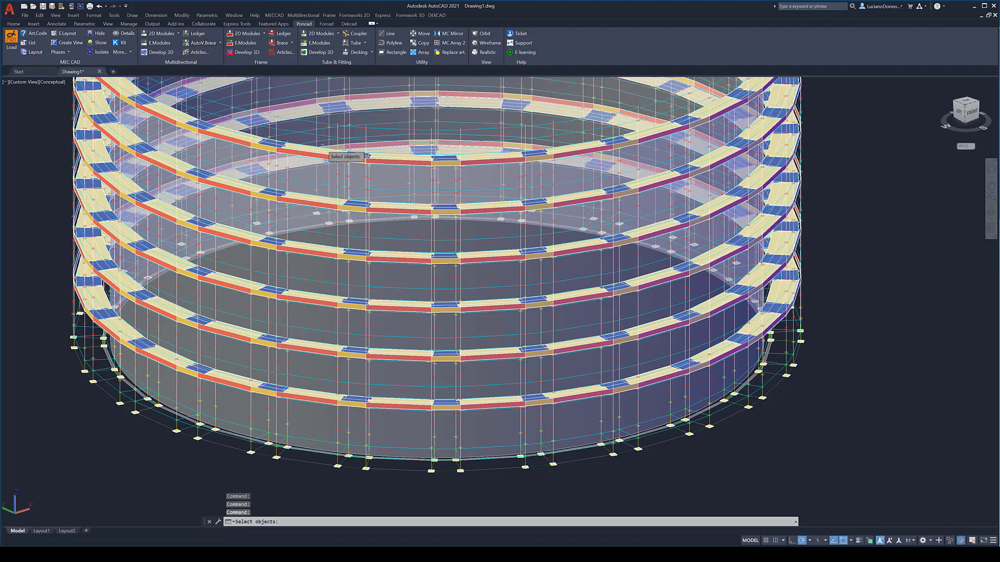
{"action": "scroll", "coordinate": [562, 276], "scroll_direction": "down", "scroll_amount": 2}
{"action": "scroll", "coordinate": [650, 310], "scroll_direction": "down", "scroll_amount": 2}
- Cancel bracing and export the left scaffold's manually selected parts as an XML list to Excel
{"action": "scroll", "coordinate": [650, 310], "scroll_direction": "down", "scroll_amount": 1}
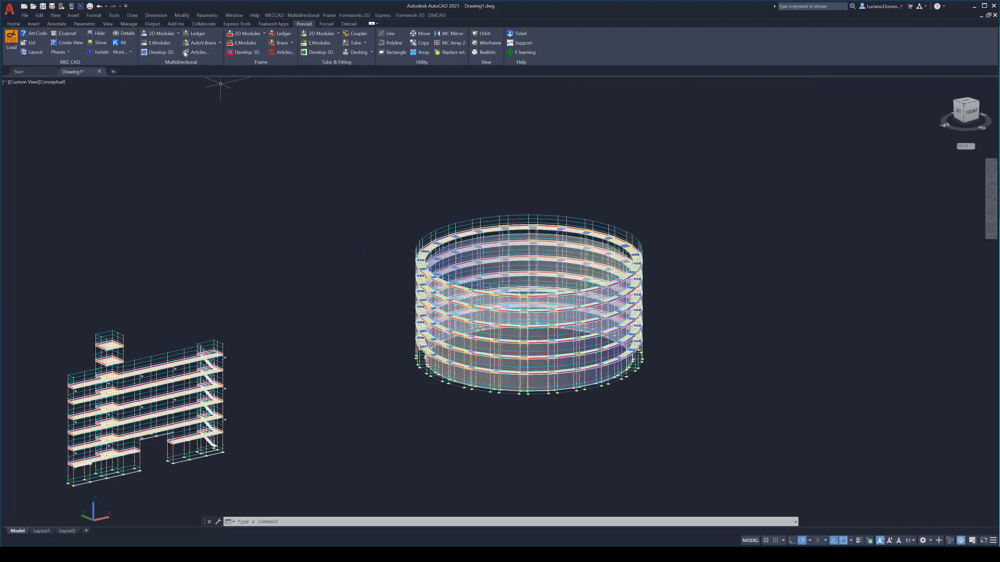
{"action": "key", "text": "Escape"}
{"action": "left_click", "coordinate": [33, 45]}
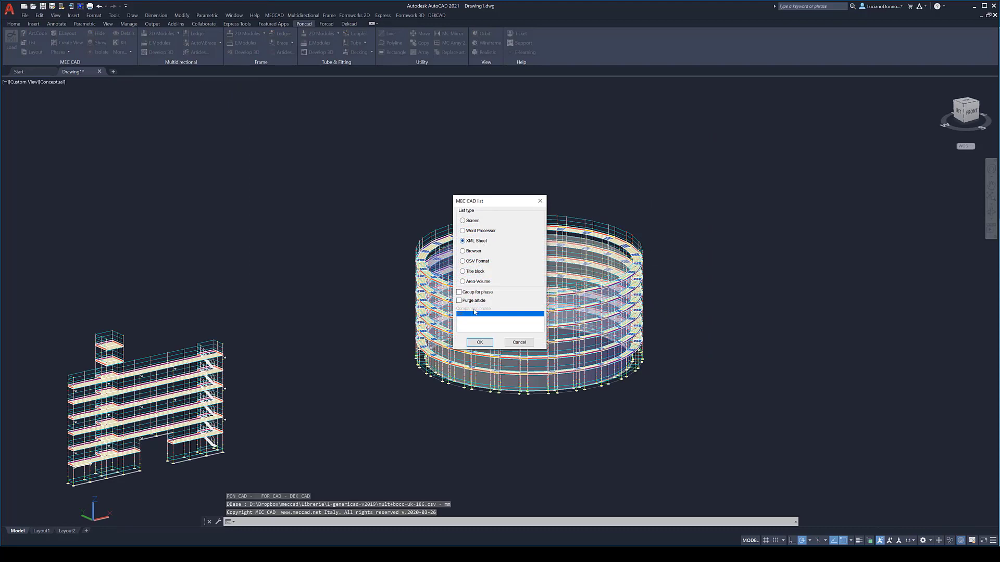
{"action": "left_click", "coordinate": [475, 343]}
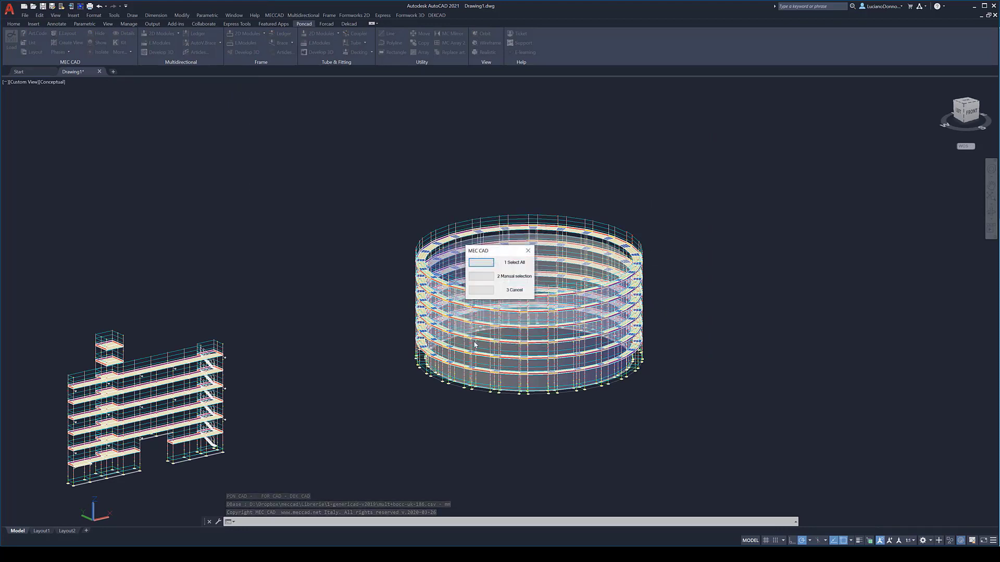
{"action": "left_click", "coordinate": [487, 280]}
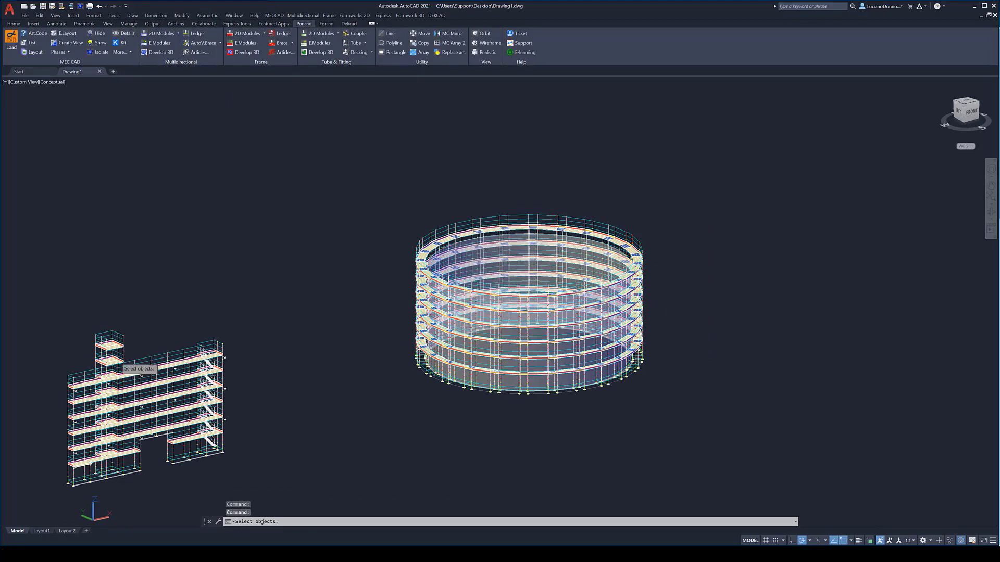
{"action": "left_click", "coordinate": [45, 290]}
{"action": "left_click", "coordinate": [286, 488]}
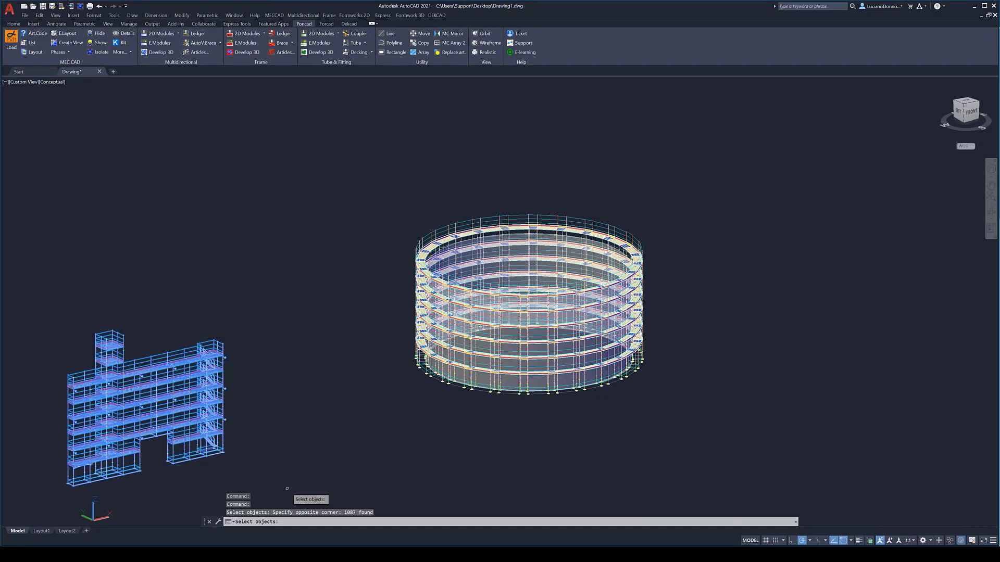
{"action": "key", "text": "Return"}
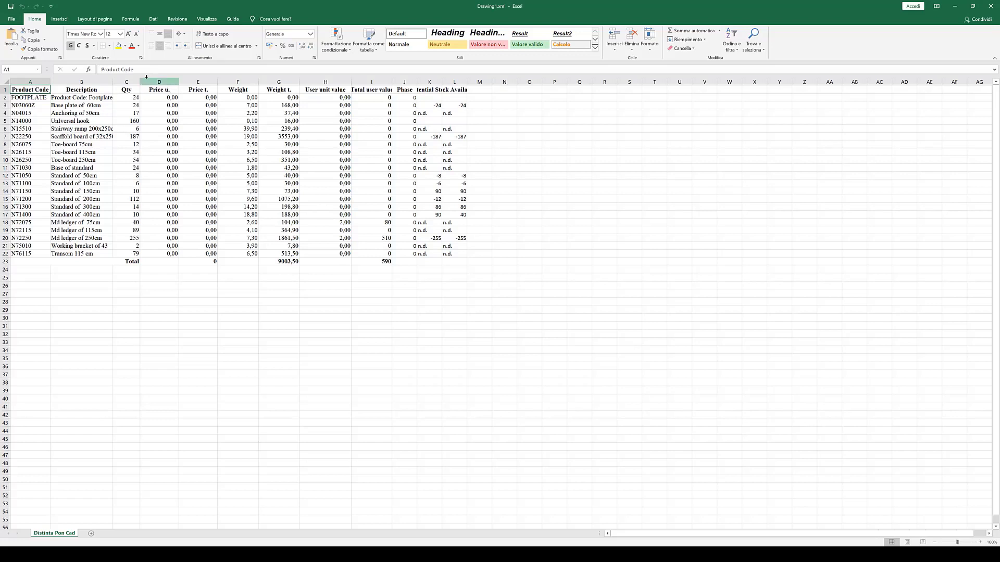
- Autofit column B, close the workbook with Non salvare, and frame both scaffolds
{"action": "double_click", "coordinate": [113, 82]}
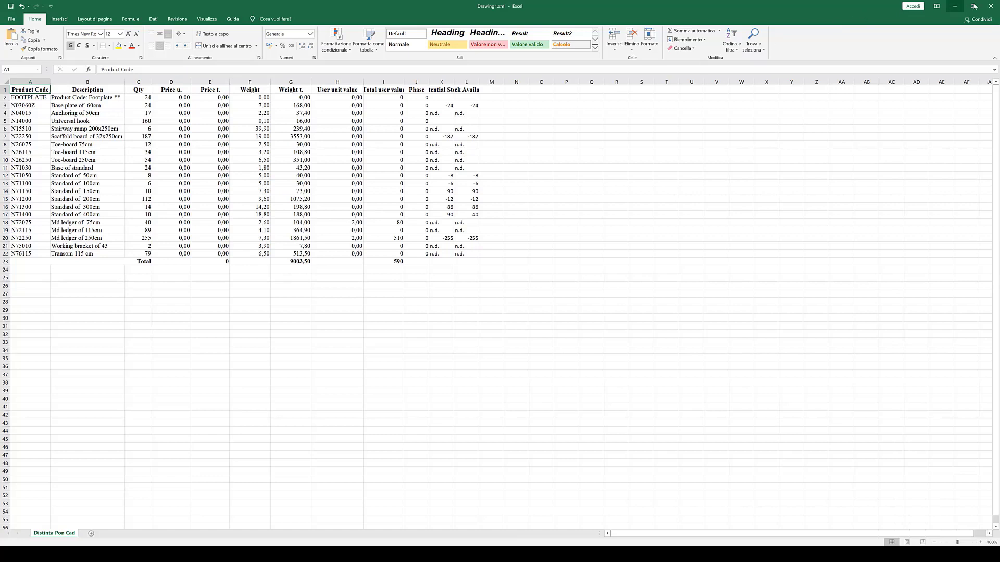
{"action": "left_click", "coordinate": [989, 6]}
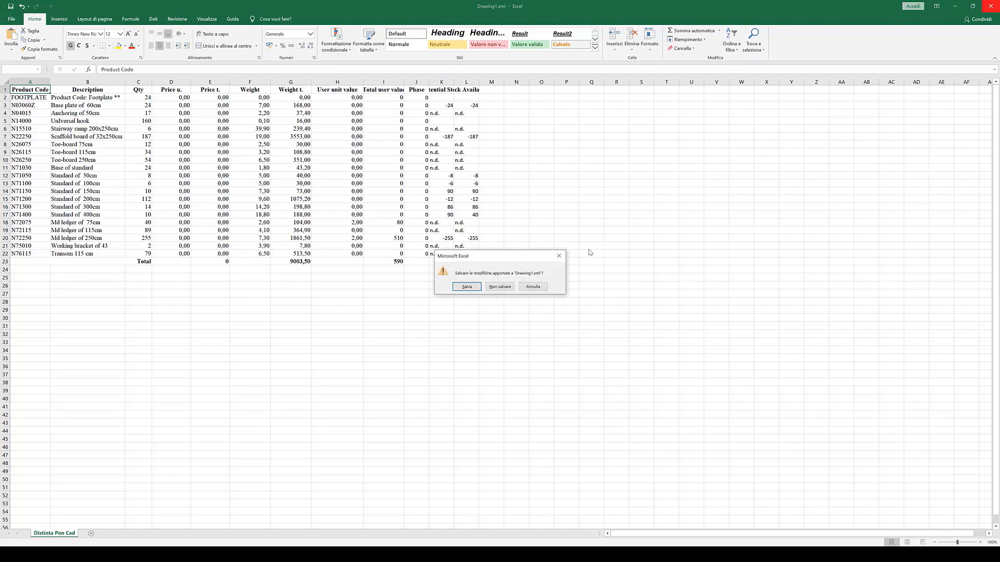
{"action": "left_click", "coordinate": [499, 287]}
{"action": "middle_click_drag", "start_coordinate": [440, 338], "coordinate": [577, 290]}
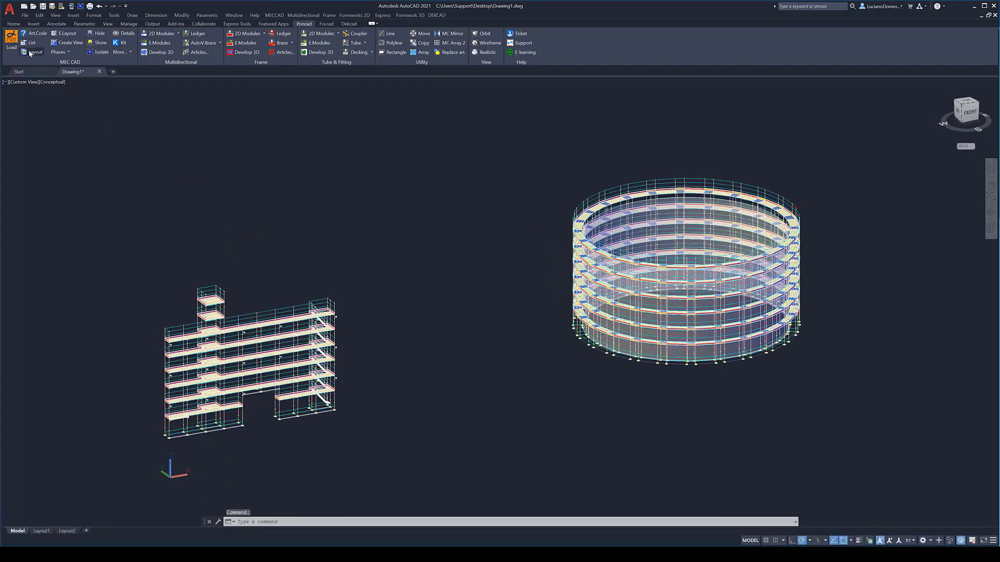
- Create an A1 landscape PonCAD layout from the manually window-selected left scaffold
{"action": "left_click", "coordinate": [31, 52]}
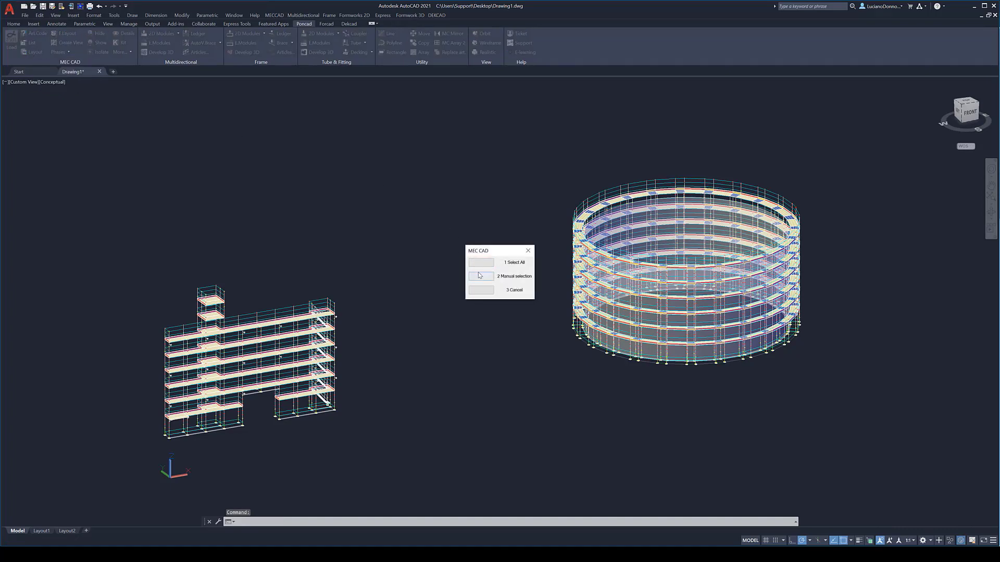
{"action": "left_click", "coordinate": [479, 275]}
{"action": "left_click", "coordinate": [92, 236]}
{"action": "left_click", "coordinate": [395, 475]}
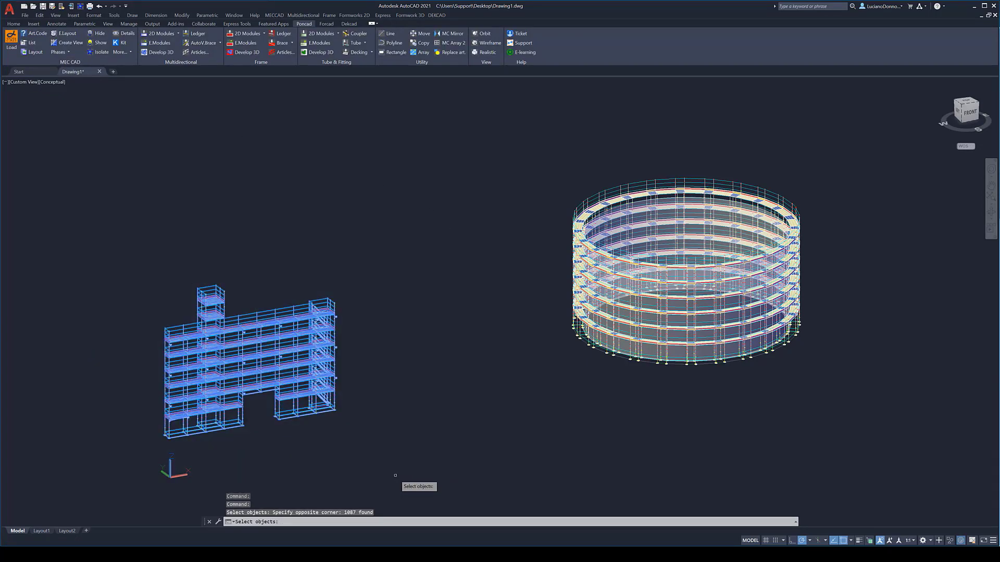
{"action": "key", "text": "Return"}
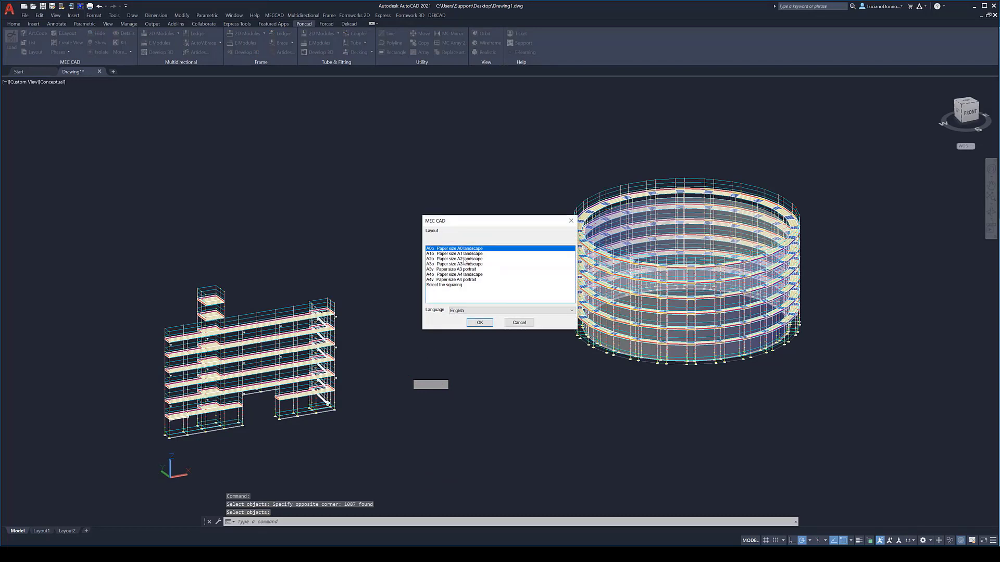
{"action": "left_click", "coordinate": [469, 254]}
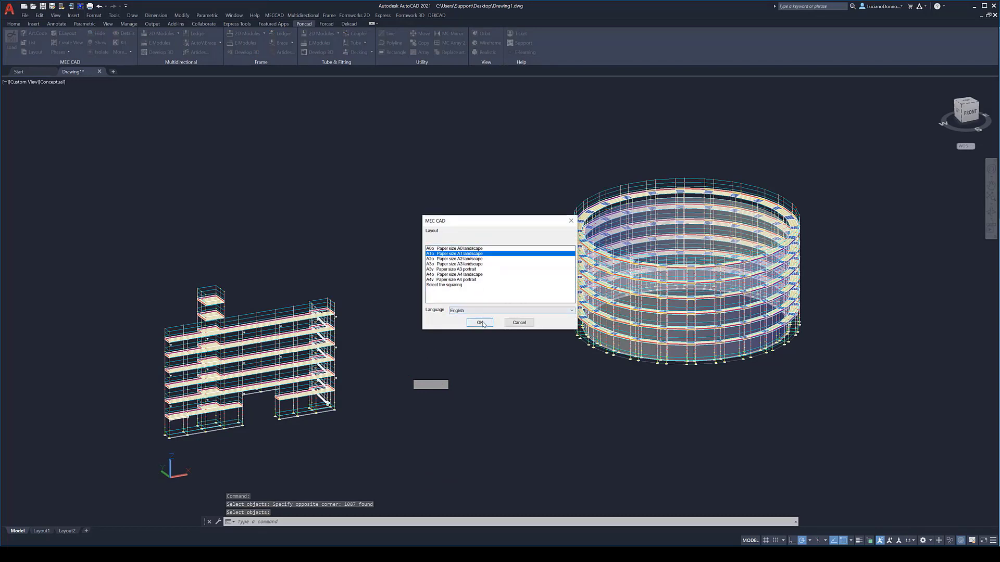
{"action": "left_click", "coordinate": [479, 322]}
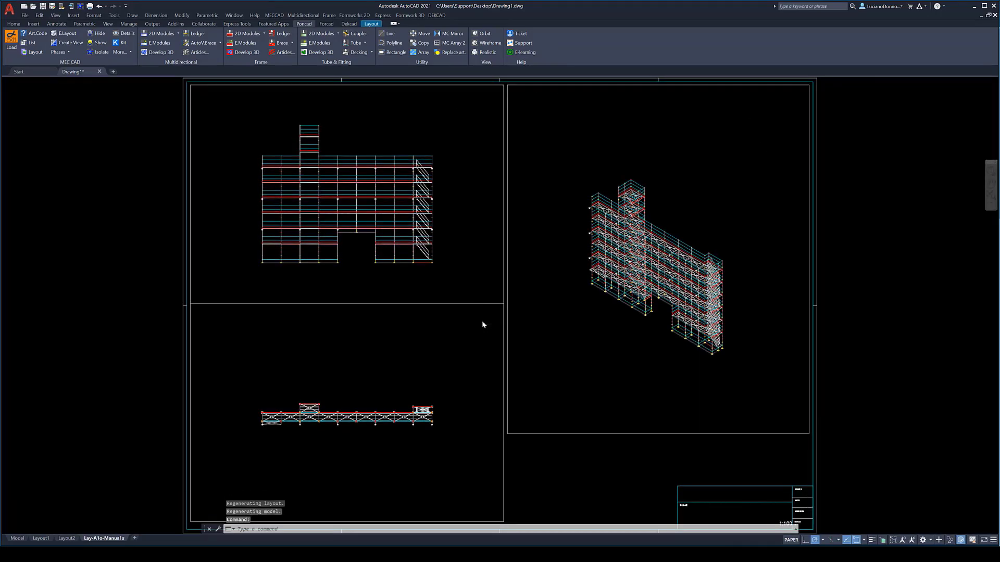
- Enter and leave the isometric viewport, then zoom in on the front elevation
{"action": "double_click", "coordinate": [674, 360]}
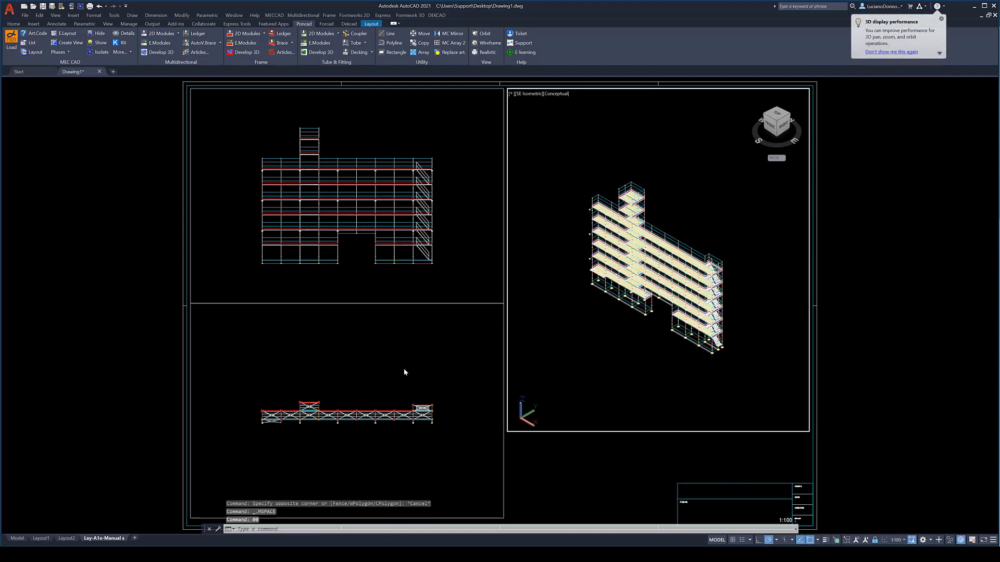
{"action": "key", "text": "Escape"}
{"action": "key", "text": "Escape"}
{"action": "key", "text": "Escape"}
{"action": "scroll", "coordinate": [609, 335], "scroll_direction": "up", "scroll_amount": 3}
{"action": "middle_click_drag", "start_coordinate": [609, 334], "coordinate": [578, 356]}
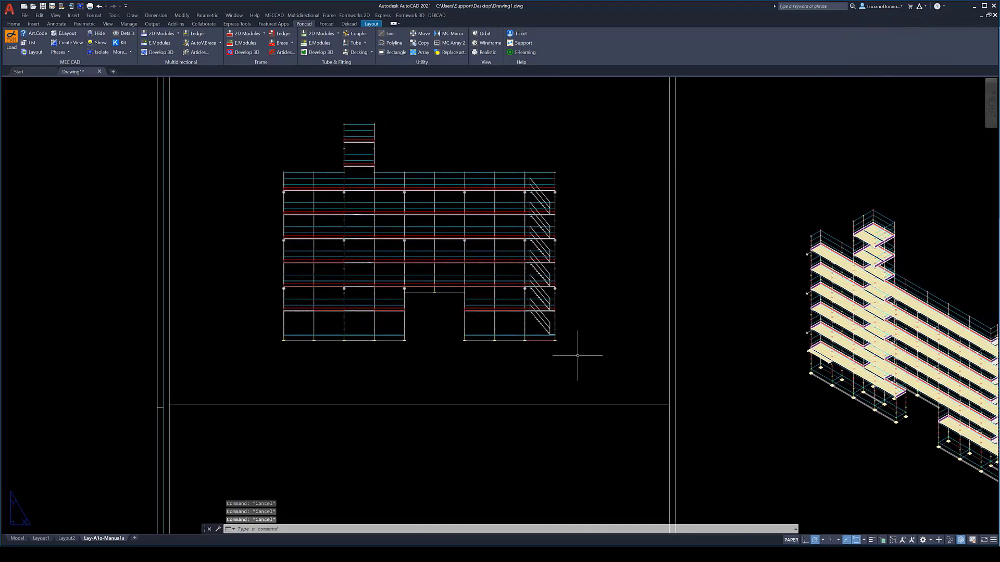
- Add a 2500 linear dimension between the first two posts below the elevation
{"action": "left_click", "coordinate": [156, 15]}
{"action": "left_click", "coordinate": [161, 41]}
{"action": "scroll", "coordinate": [285, 359], "scroll_direction": "up", "scroll_amount": 5}
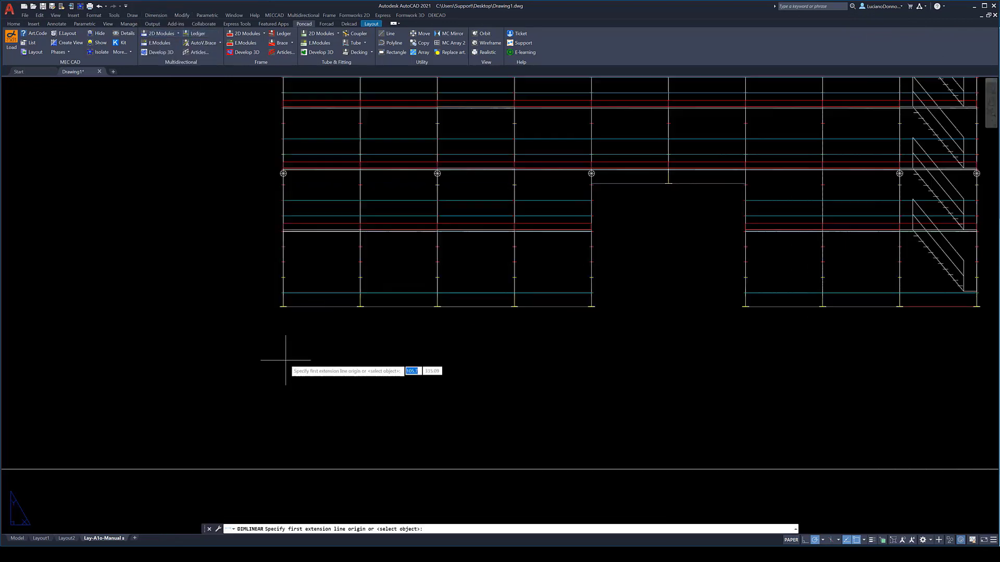
{"action": "scroll", "coordinate": [285, 360], "scroll_direction": "up", "scroll_amount": 2}
{"action": "left_click", "coordinate": [281, 264]}
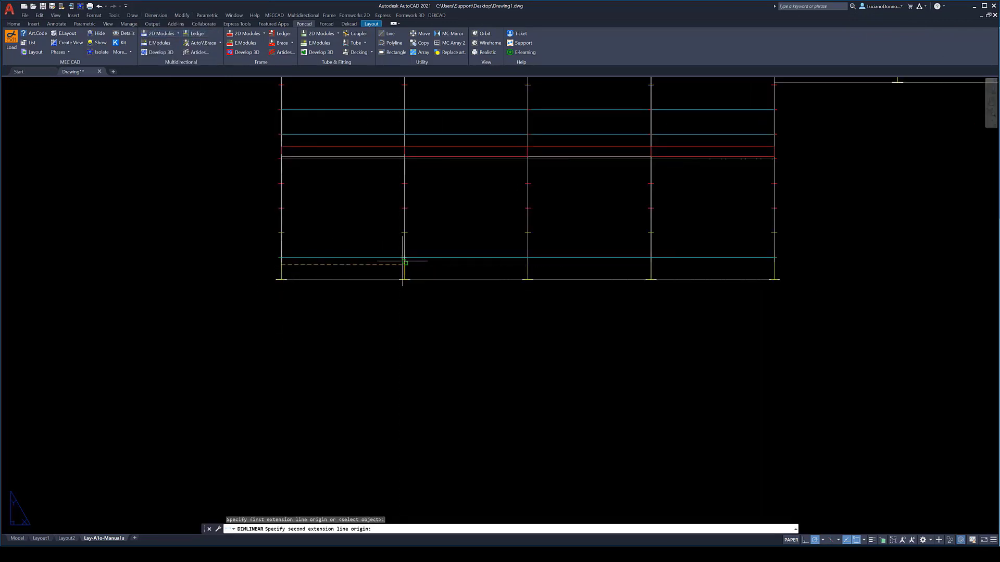
{"action": "left_click", "coordinate": [405, 264]}
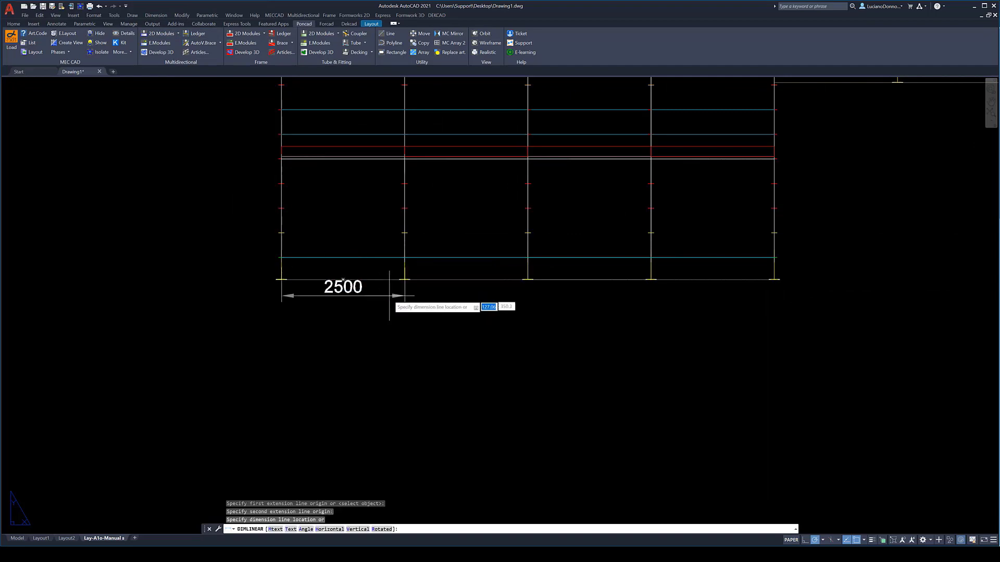
{"action": "left_click", "coordinate": [384, 331]}
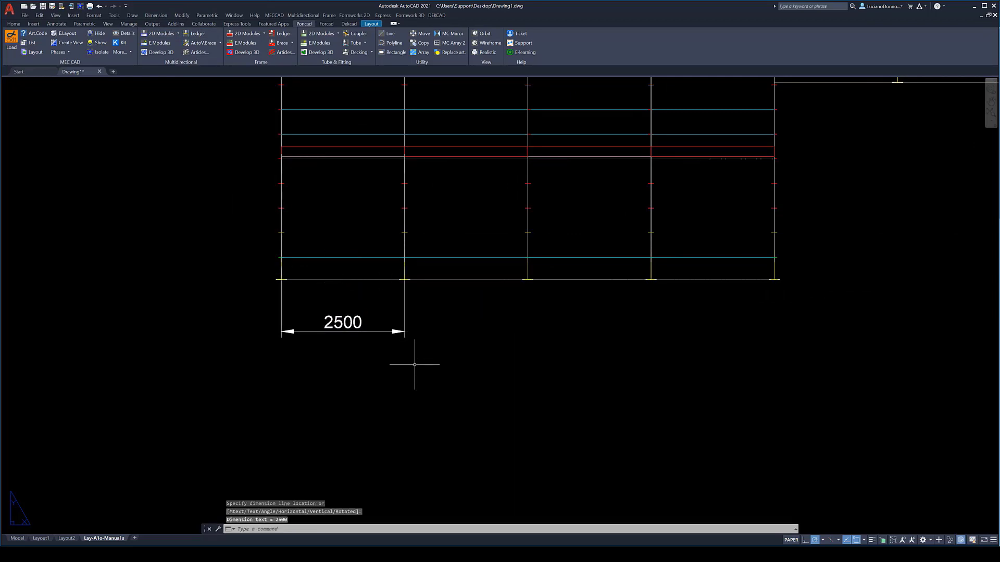
- Continue the chain with 2500 bay dimensions to every remaining post along the base
{"action": "type", "text": "DIMco"}
{"action": "key", "text": "Return"}
{"action": "left_click", "coordinate": [527, 280]}
{"action": "left_click", "coordinate": [651, 279]}
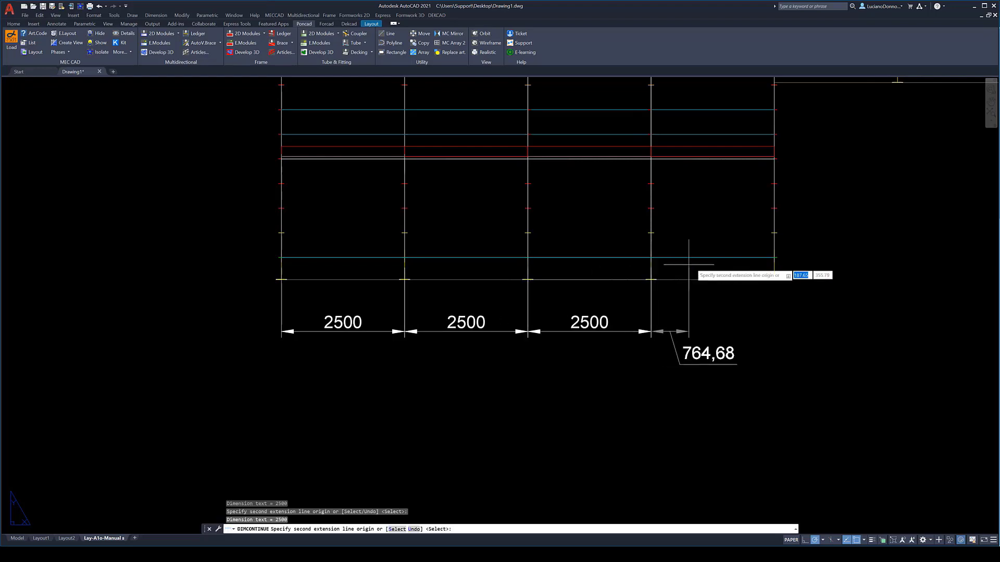
{"action": "left_click", "coordinate": [773, 266]}
{"action": "middle_click_drag", "start_coordinate": [851, 281], "coordinate": [657, 376]}
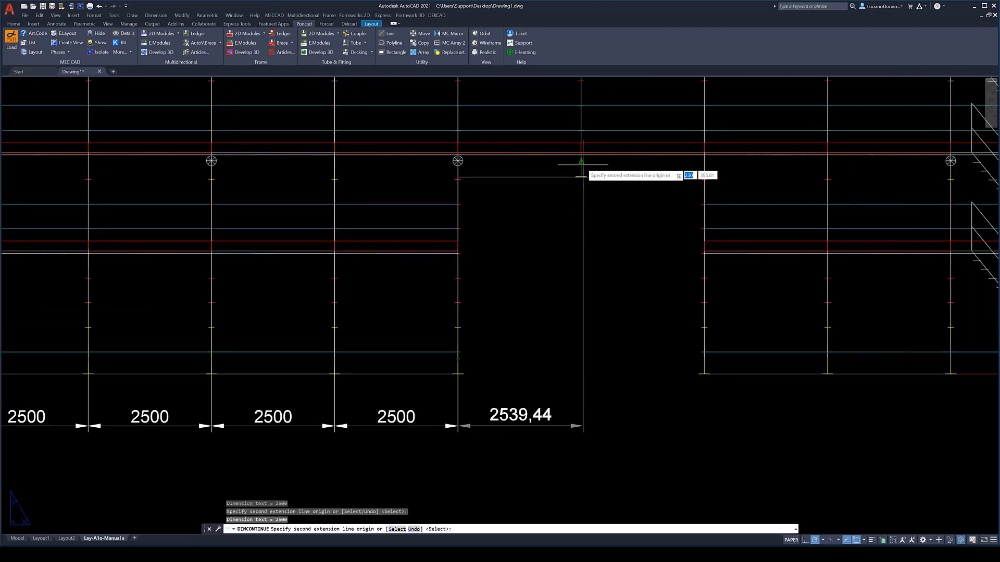
{"action": "left_click", "coordinate": [704, 370]}
{"action": "left_click", "coordinate": [827, 369]}
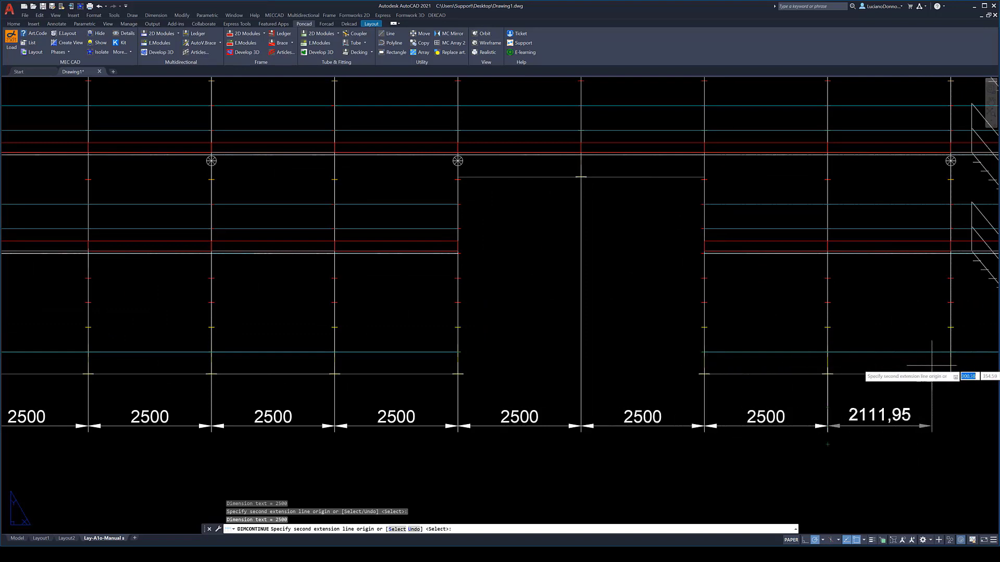
{"action": "middle_click_drag", "start_coordinate": [951, 364], "coordinate": [784, 362]}
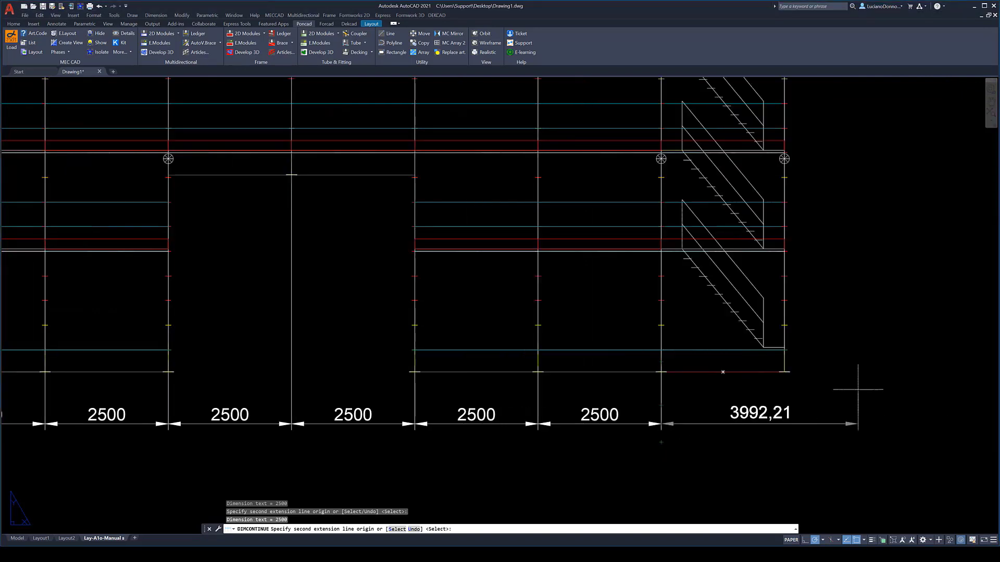
{"action": "left_click", "coordinate": [784, 367]}
{"action": "key", "text": "Escape"}
{"action": "scroll", "coordinate": [801, 389], "scroll_direction": "down", "scroll_amount": 4}
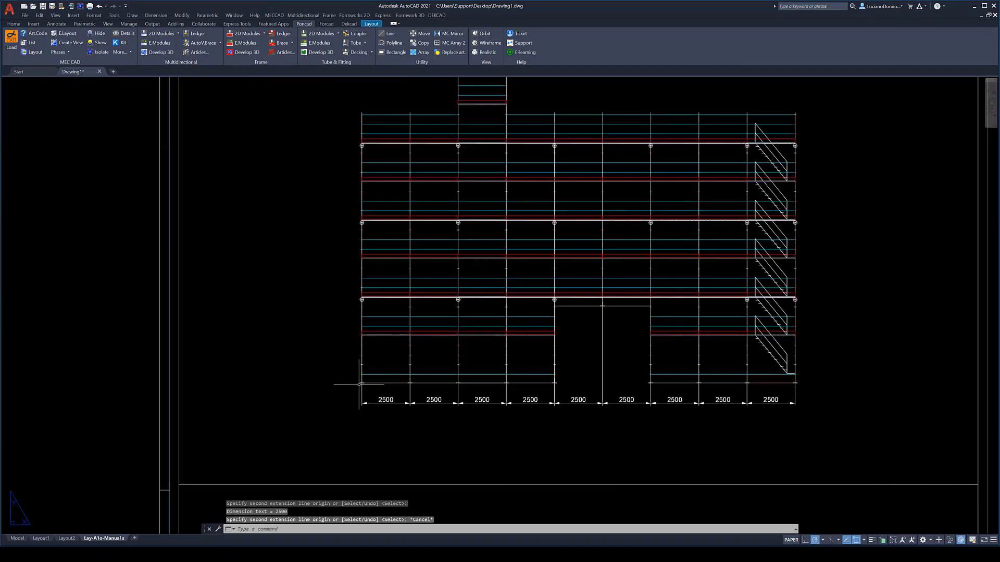
- Dimension the 2000 lift heights up the left side with DIMLINEAR and DIMCONTINUE
{"action": "type", "text": "dli"}
{"action": "scroll", "coordinate": [359, 384], "scroll_direction": "up", "scroll_amount": 6}
{"action": "key", "text": "Return"}
{"action": "left_click", "coordinate": [364, 372]}
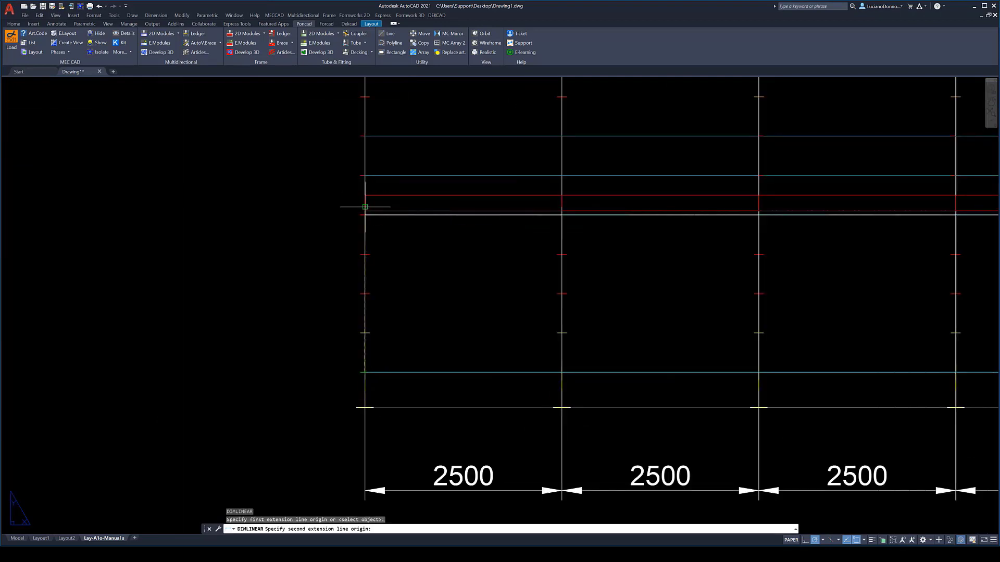
{"action": "left_click", "coordinate": [365, 215]}
{"action": "left_click", "coordinate": [312, 230]}
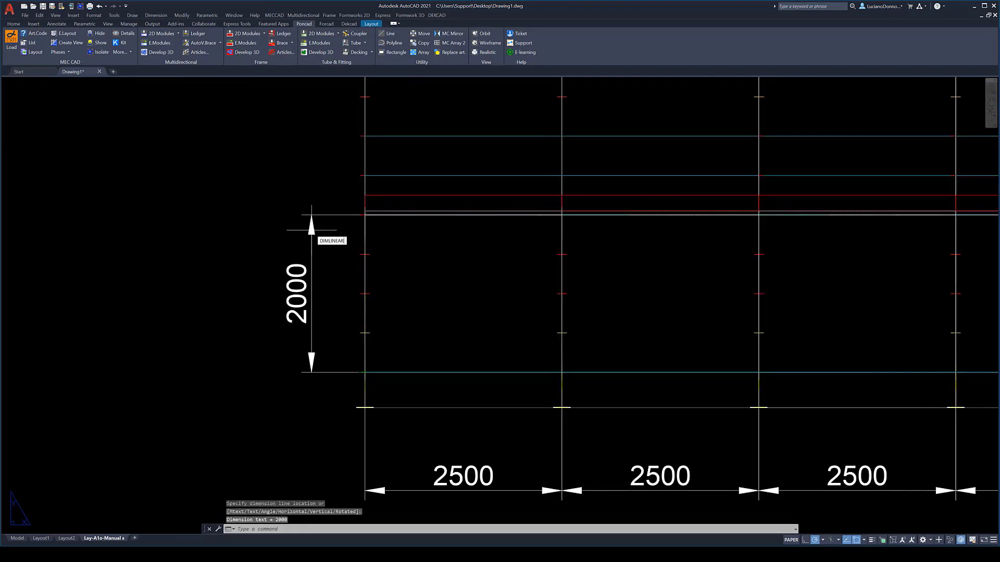
{"action": "type", "text": "dco"}
{"action": "key", "text": "Return"}
{"action": "middle_click_drag", "start_coordinate": [343, 68], "coordinate": [368, 257]}
{"action": "left_click", "coordinate": [371, 251]}
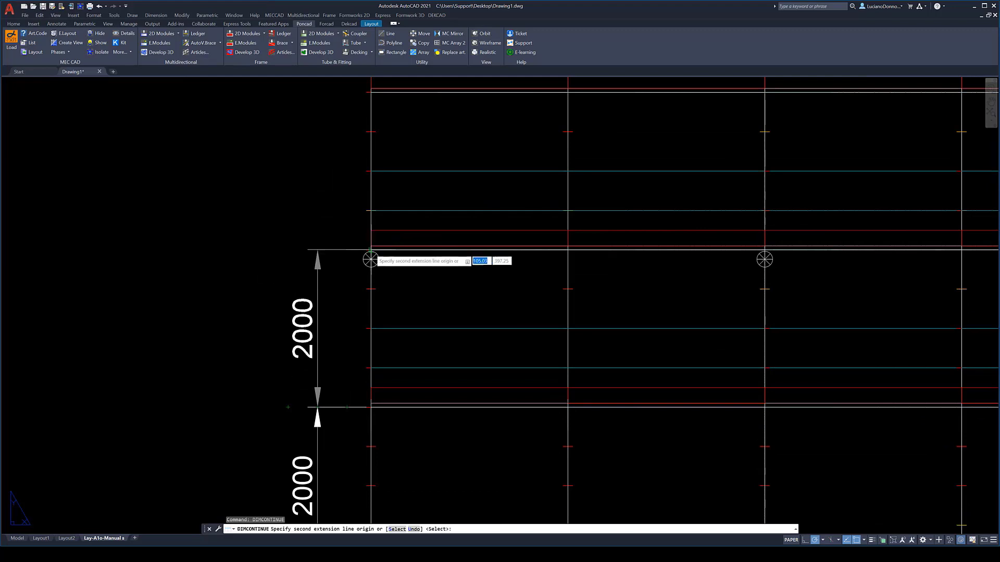
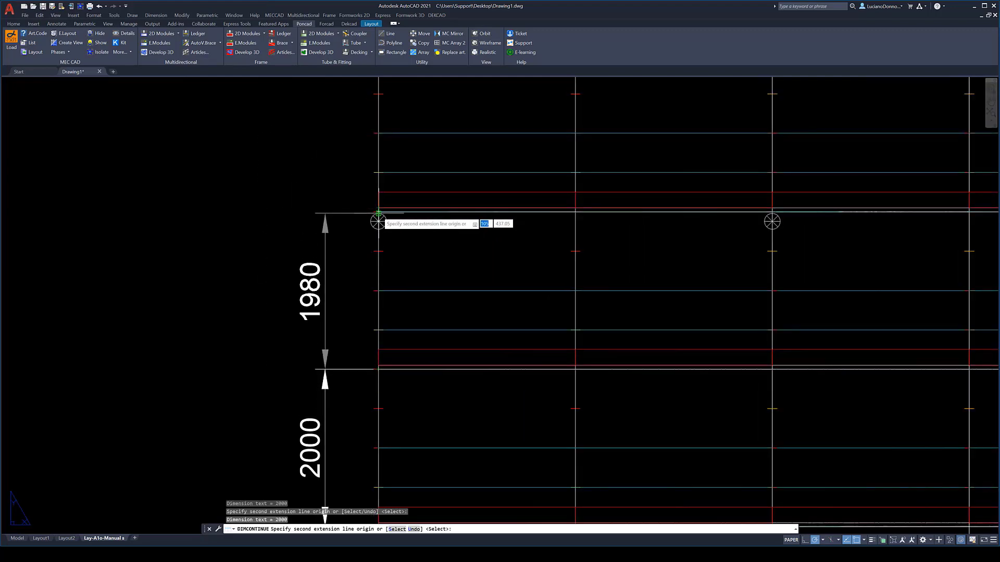
- Add the last 2000 and the top 1500 height dimensions to the continued chain
{"action": "scroll", "coordinate": [377, 214], "scroll_direction": "up", "scroll_amount": 5}
{"action": "scroll", "coordinate": [377, 214], "scroll_direction": "down", "scroll_amount": 1}
{"action": "scroll", "coordinate": [378, 214], "scroll_direction": "down", "scroll_amount": 2}
{"action": "scroll", "coordinate": [383, 214], "scroll_direction": "down", "scroll_amount": 3}
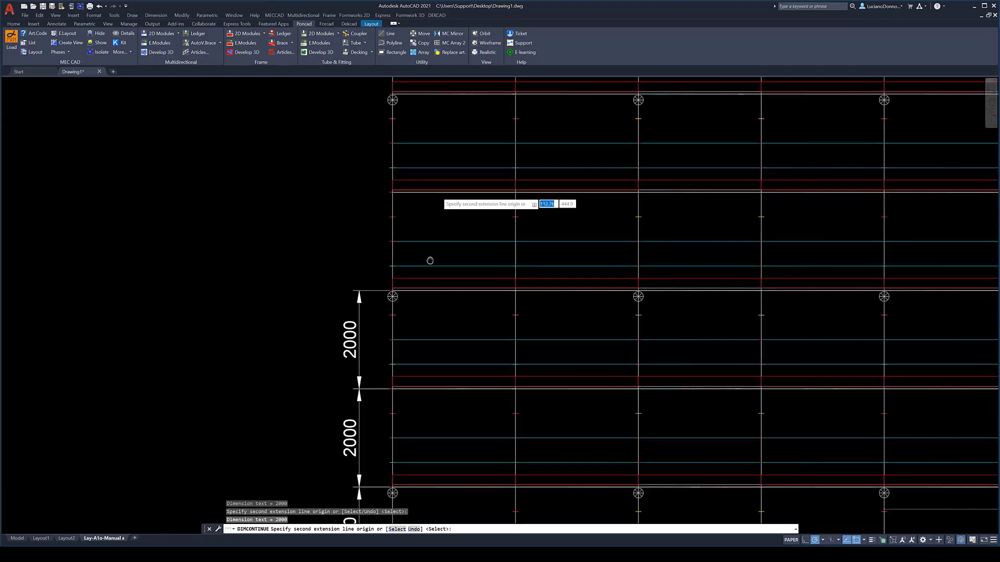
{"action": "scroll", "coordinate": [388, 212], "scroll_direction": "up", "scroll_amount": 2}
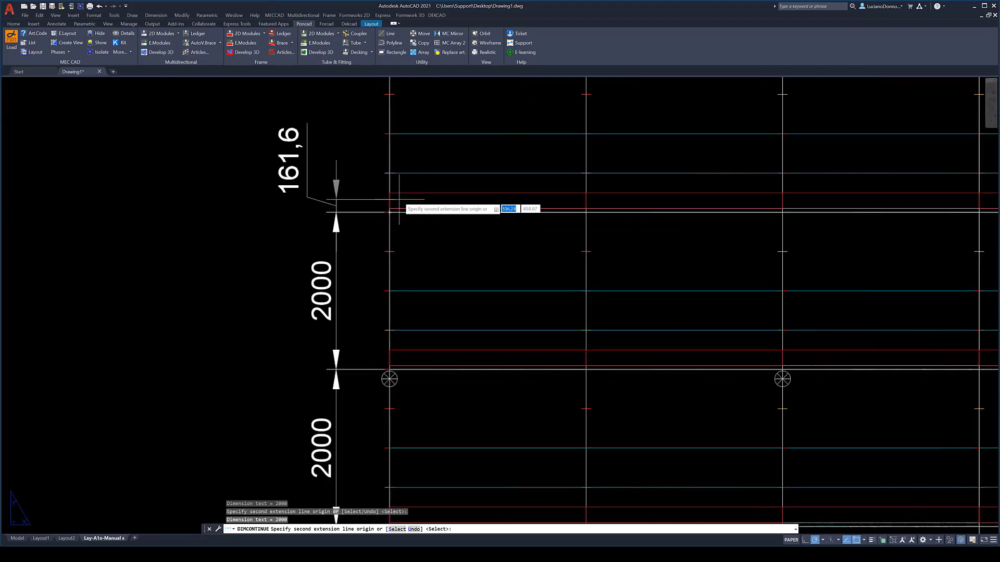
{"action": "left_click", "coordinate": [382, 187]}
{"action": "middle_click_drag", "start_coordinate": [381, 90], "coordinate": [374, 246]}
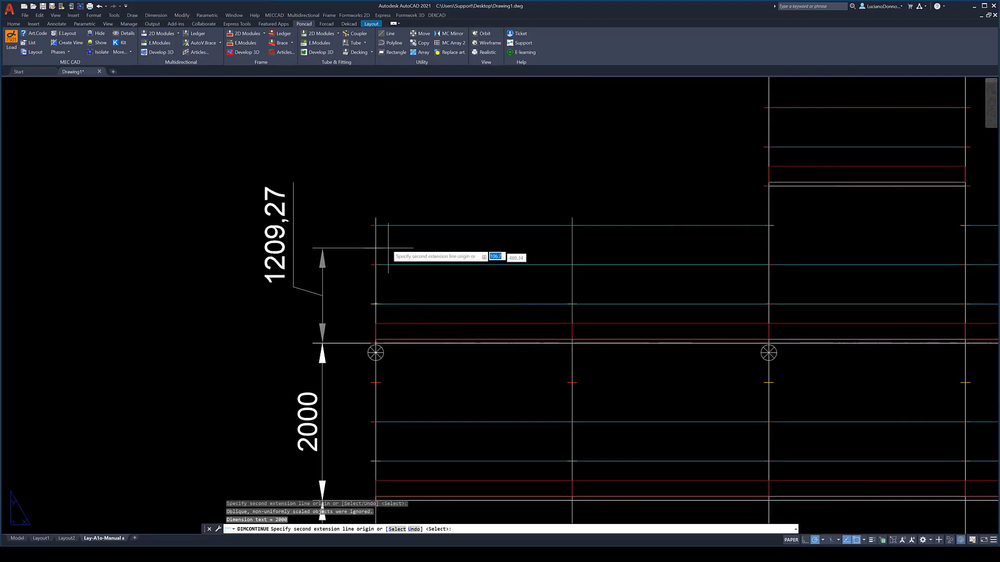
{"action": "left_click", "coordinate": [375, 225]}
{"action": "key", "text": "Escape"}
- Start a materials list with Title block table as the output type
{"action": "scroll", "coordinate": [380, 271], "scroll_direction": "down", "scroll_amount": 5}
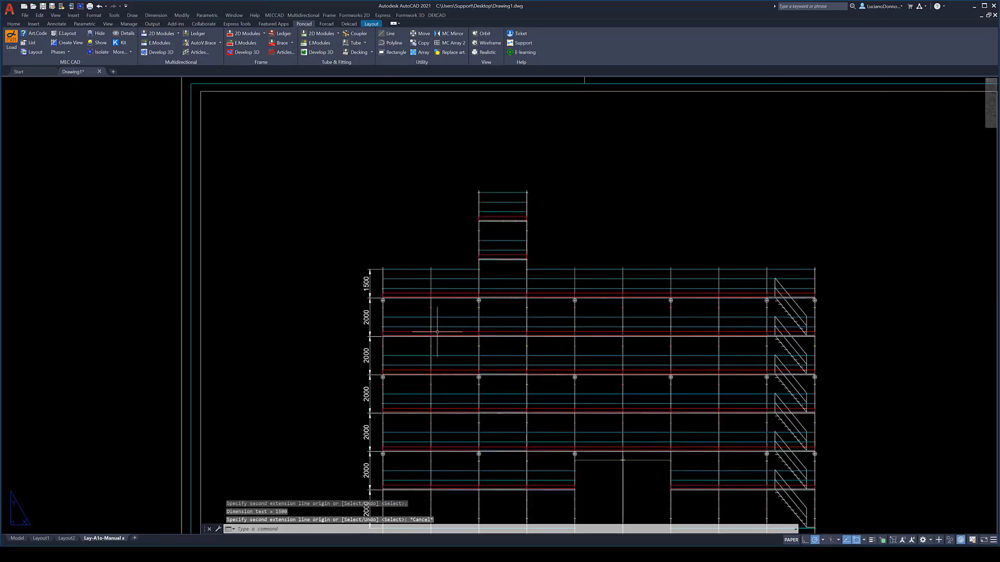
{"action": "scroll", "coordinate": [542, 409], "scroll_direction": "down", "scroll_amount": 4}
{"action": "middle_click_drag", "start_coordinate": [542, 409], "coordinate": [411, 212]}
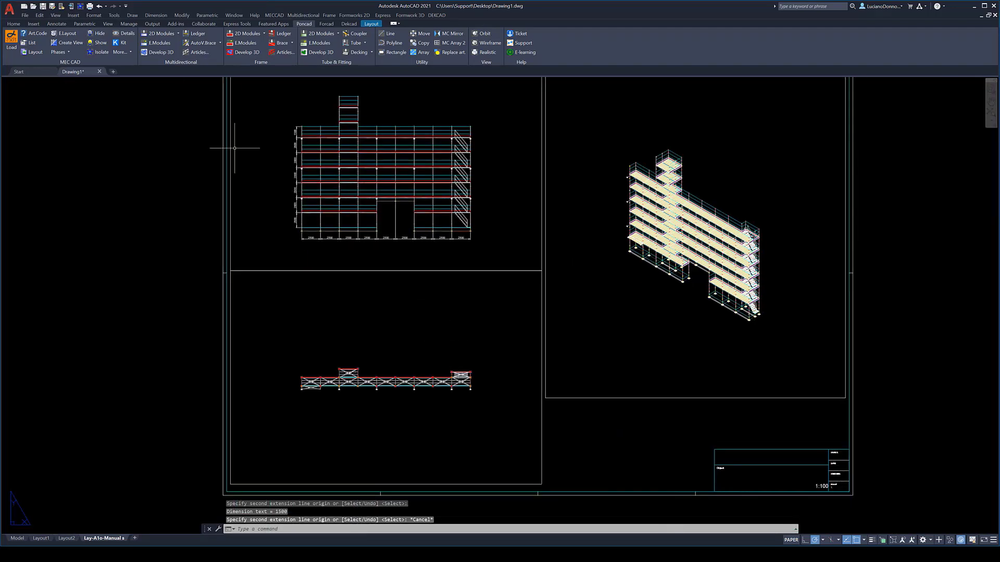
{"action": "left_click", "coordinate": [30, 43]}
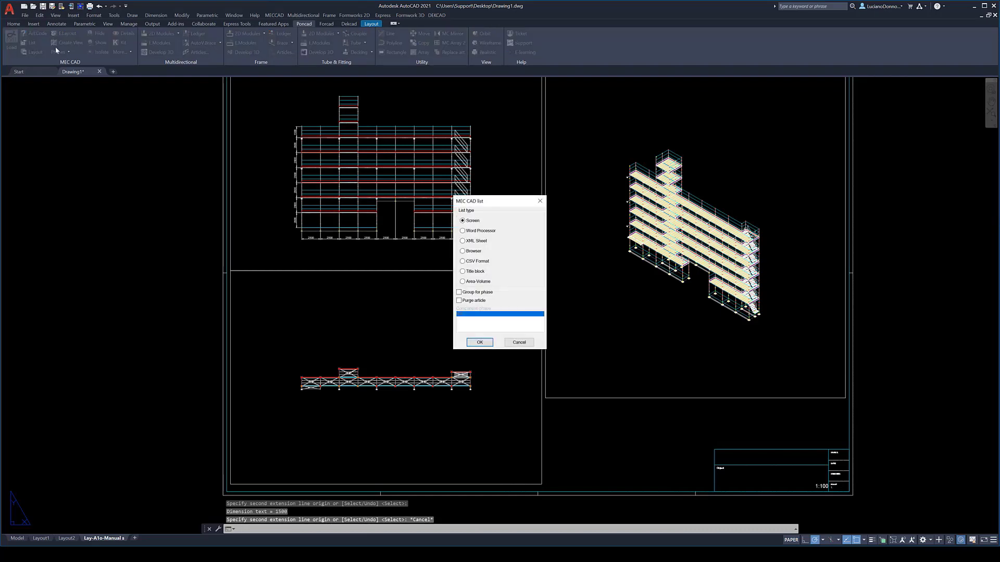
{"action": "left_click", "coordinate": [478, 271]}
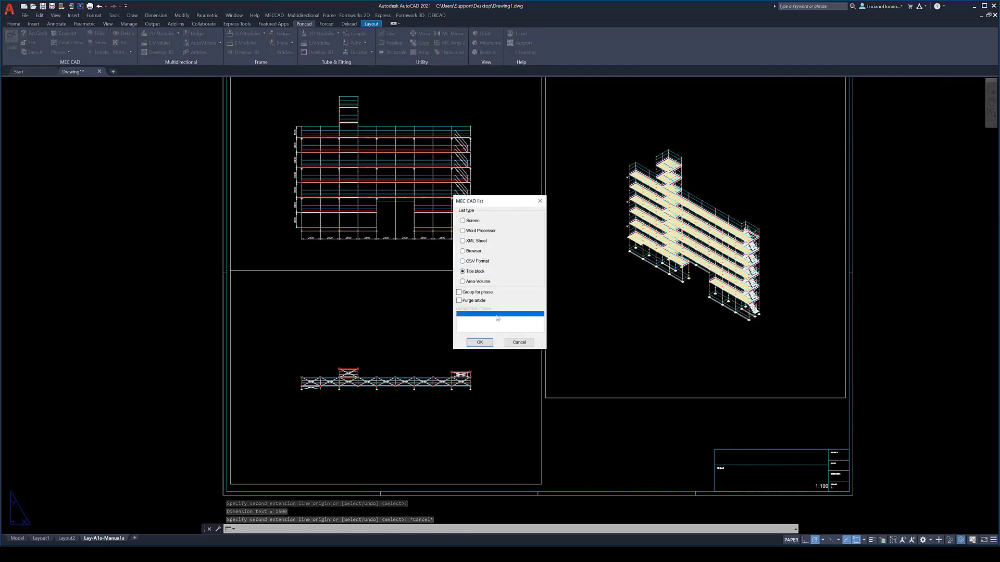
{"action": "left_click", "coordinate": [491, 342]}
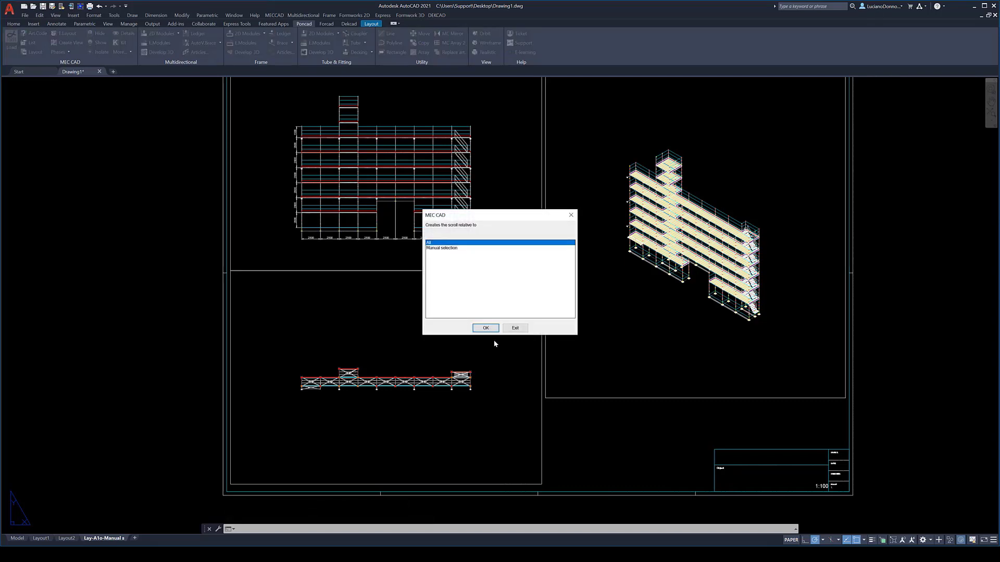
- Manually select the left scaffold's 1087 objects and place the 9003.5 kg table below the 3D view
{"action": "left_click", "coordinate": [448, 248]}
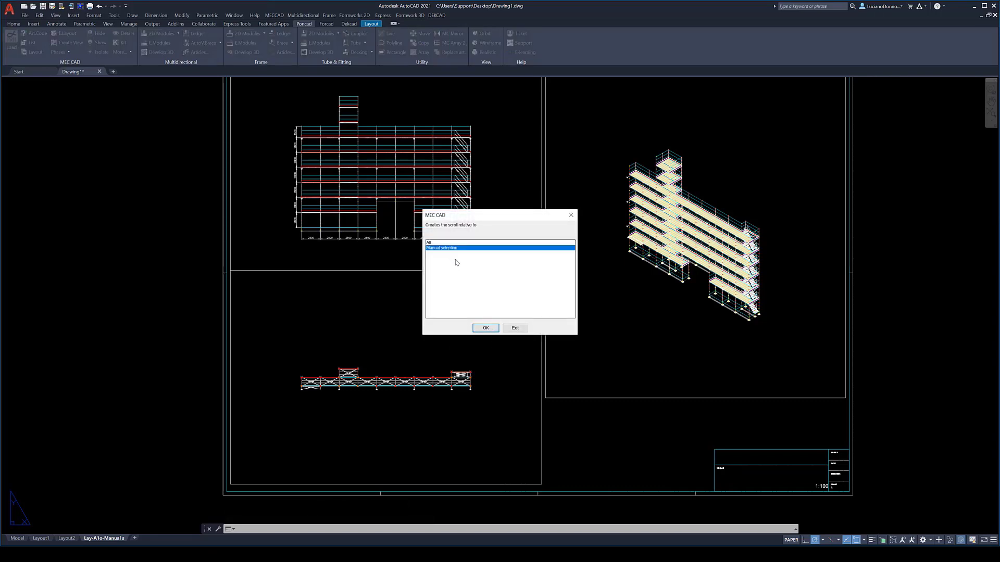
{"action": "left_click", "coordinate": [485, 328]}
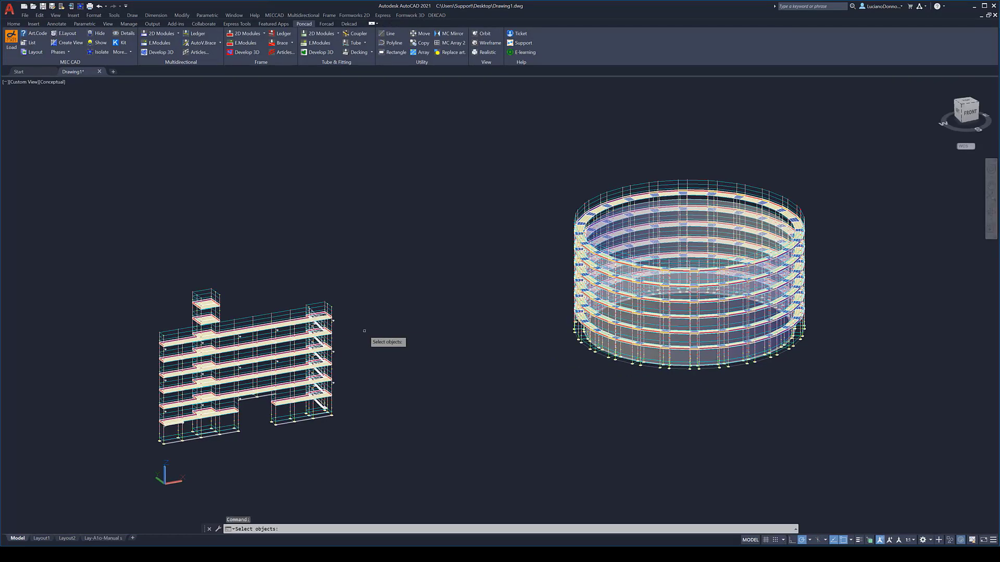
{"action": "left_click", "coordinate": [89, 238]}
{"action": "left_click", "coordinate": [397, 464]}
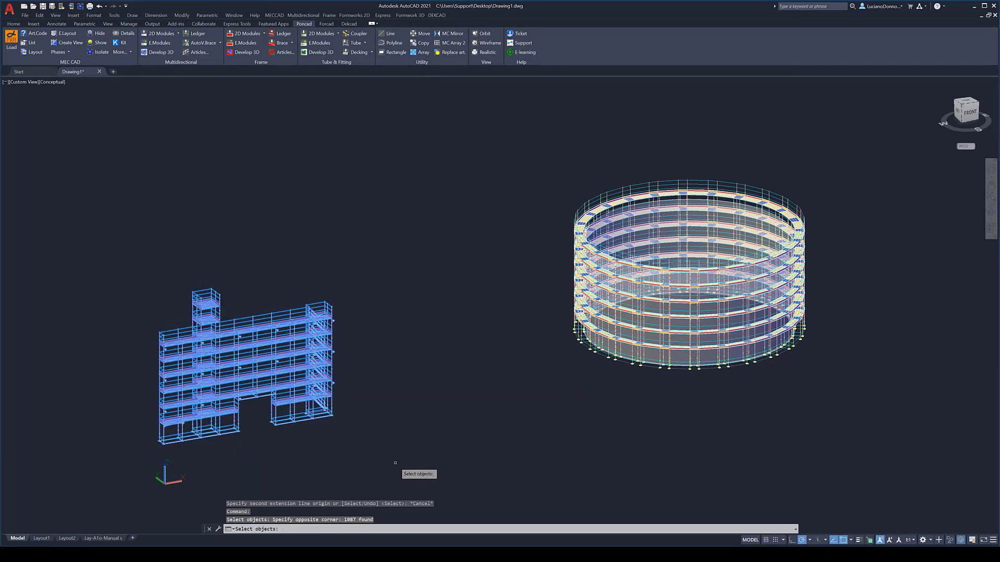
{"action": "key", "text": "Return"}
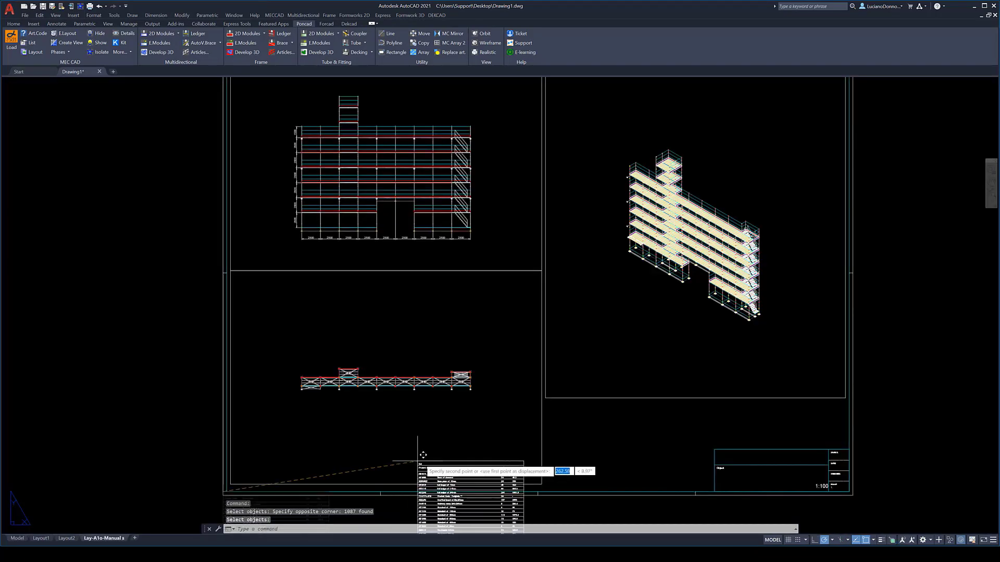
{"action": "left_click", "coordinate": [571, 382]}
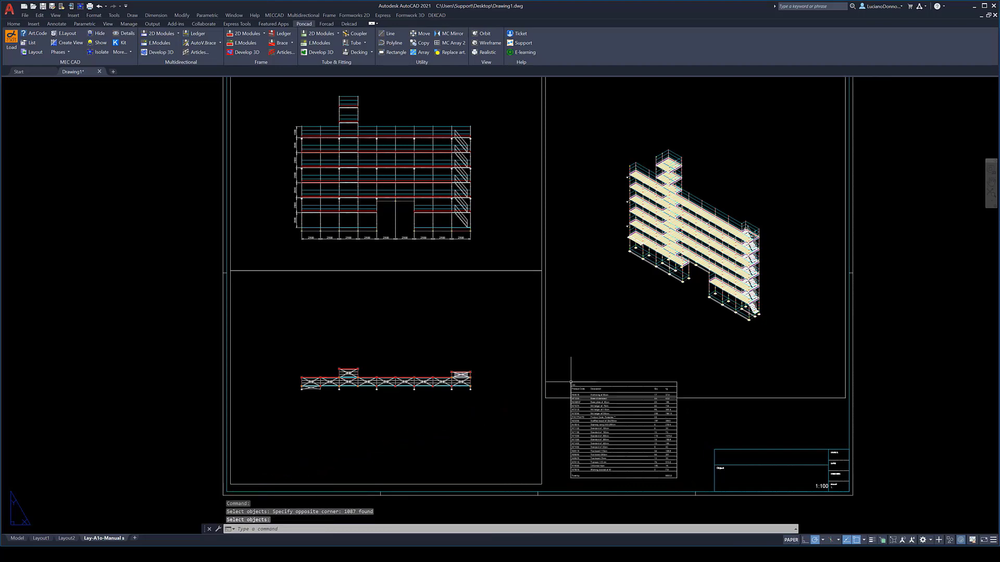
- Return from the layout sheet to model space
{"action": "scroll", "coordinate": [644, 475], "scroll_direction": "up", "scroll_amount": 3}
{"action": "scroll", "coordinate": [634, 475], "scroll_direction": "up", "scroll_amount": 2}
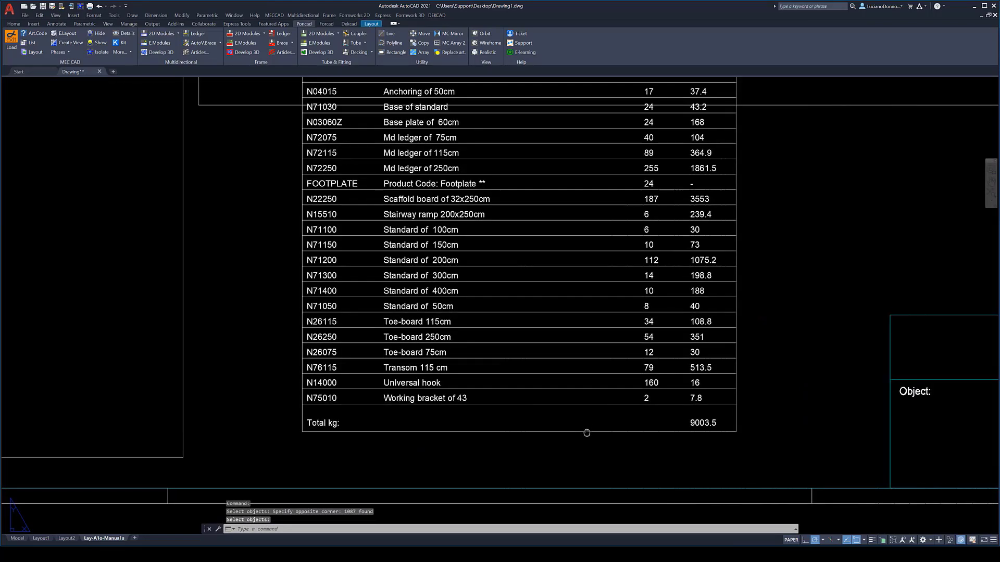
{"action": "scroll", "coordinate": [584, 501], "scroll_direction": "down", "scroll_amount": 1}
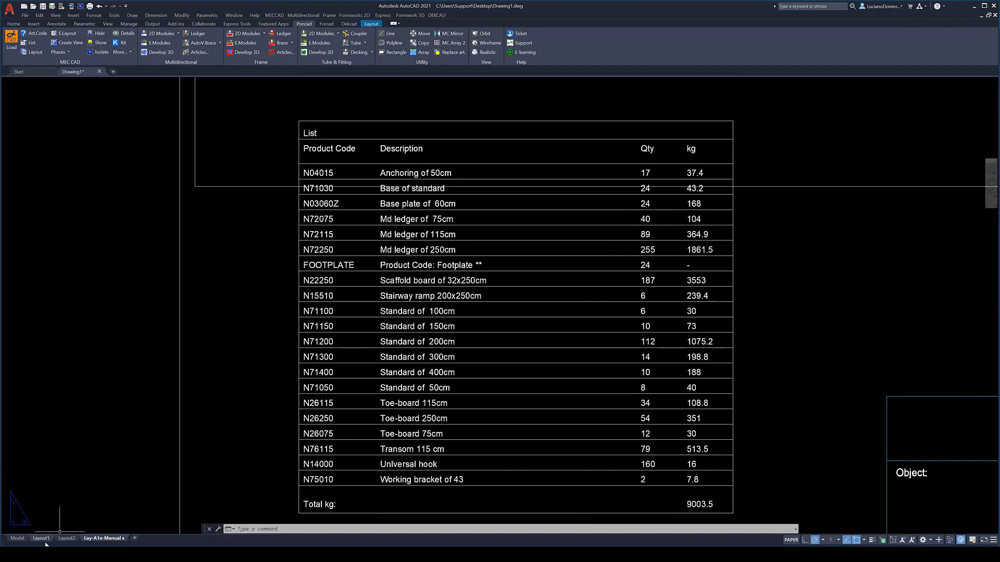
{"action": "left_click", "coordinate": [16, 539]}
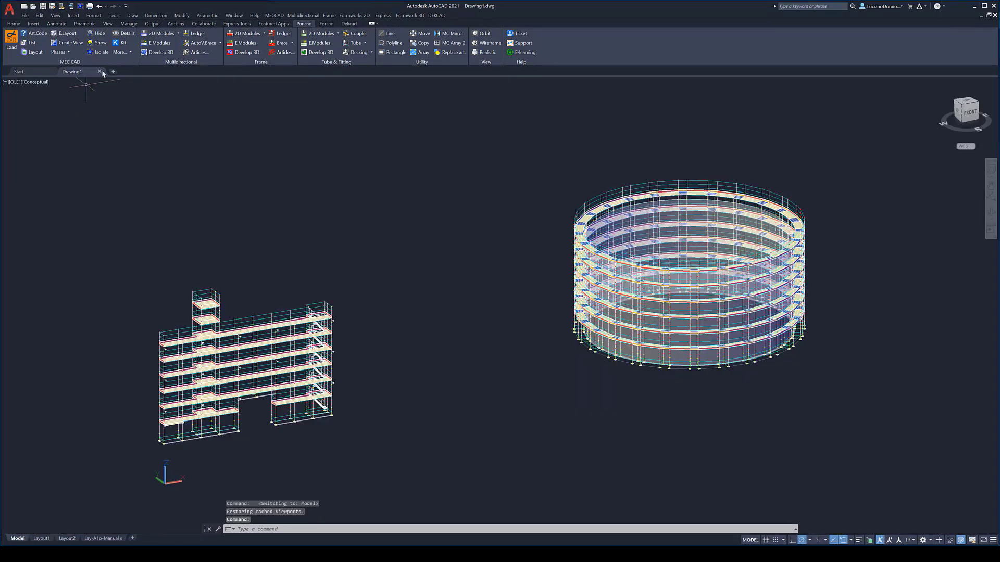
- Convert the scaffolds with Draw 3D and save the drawing as Drawing1_3D
{"action": "left_click", "coordinate": [123, 53]}
{"action": "left_click", "coordinate": [125, 82]}
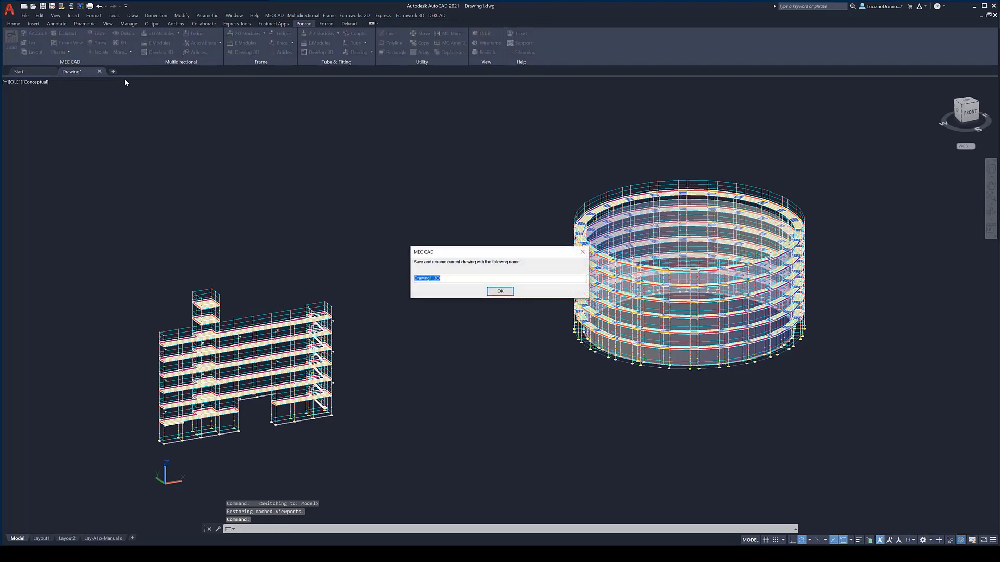
{"action": "left_click", "coordinate": [499, 294]}
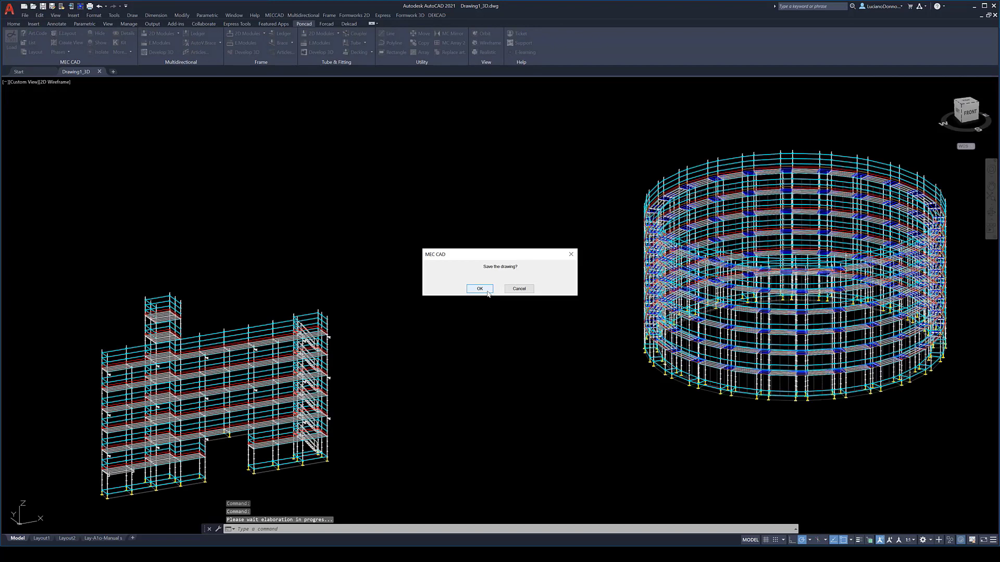
{"action": "left_click", "coordinate": [480, 289]}
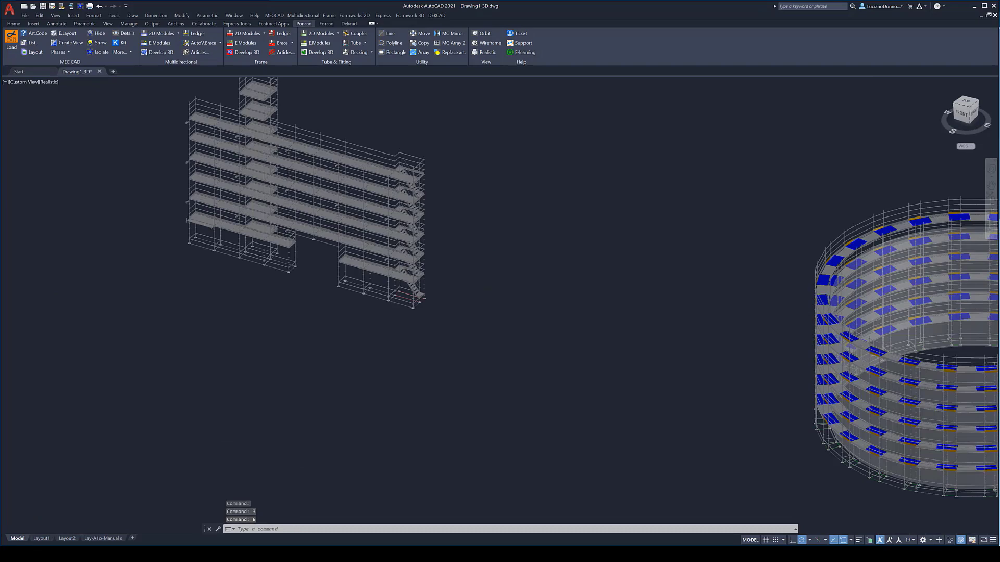
{"action": "scroll", "coordinate": [503, 285], "scroll_direction": "up", "scroll_amount": 2}
{"action": "scroll", "coordinate": [396, 289], "scroll_direction": "up", "scroll_amount": 2}
{"action": "scroll", "coordinate": [359, 289], "scroll_direction": "up", "scroll_amount": 1}
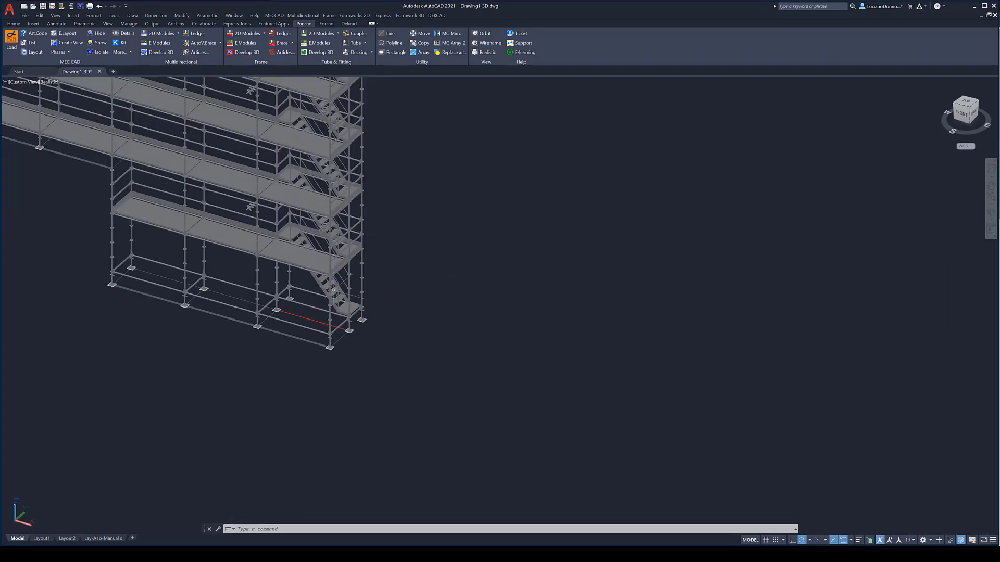
{"action": "scroll", "coordinate": [333, 289], "scroll_direction": "up", "scroll_amount": 1}
{"action": "scroll", "coordinate": [359, 294], "scroll_direction": "up", "scroll_amount": 1}
{"action": "scroll", "coordinate": [359, 339], "scroll_direction": "up", "scroll_amount": 1}
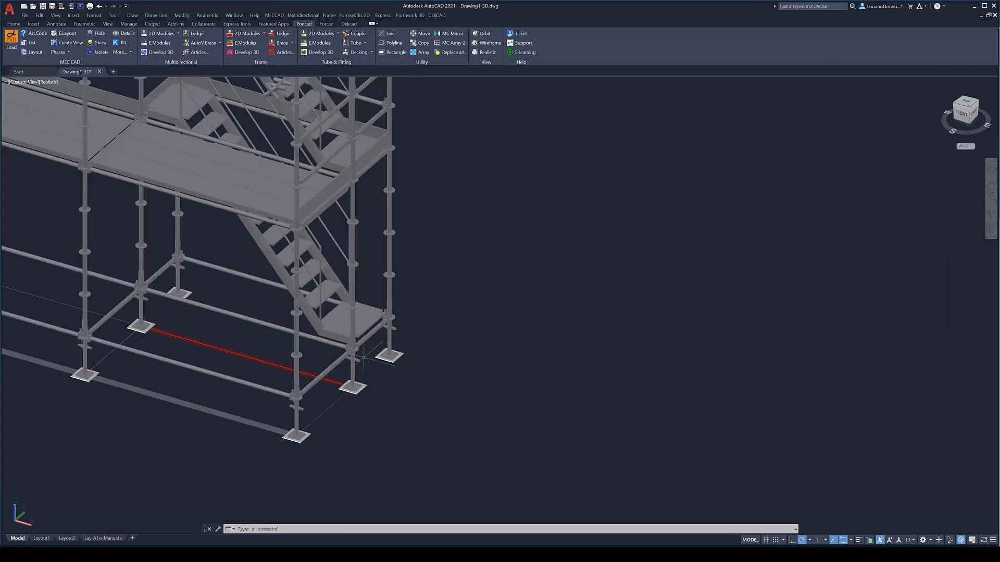
{"action": "scroll", "coordinate": [357, 394], "scroll_direction": "up", "scroll_amount": 1}
{"action": "scroll", "coordinate": [333, 425], "scroll_direction": "up", "scroll_amount": 1}
{"action": "mouse_move", "coordinate": [364, 397]}
{"action": "middle_mouse_down", "text": "shift"}
{"action": "mouse_move", "coordinate": [340, 382]}
{"action": "mouse_move", "coordinate": [252, 375]}
{"action": "mouse_move", "coordinate": [113, 393]}
{"action": "mouse_move", "coordinate": [29, 383]}
{"action": "middle_mouse_up", "text": "shift"}
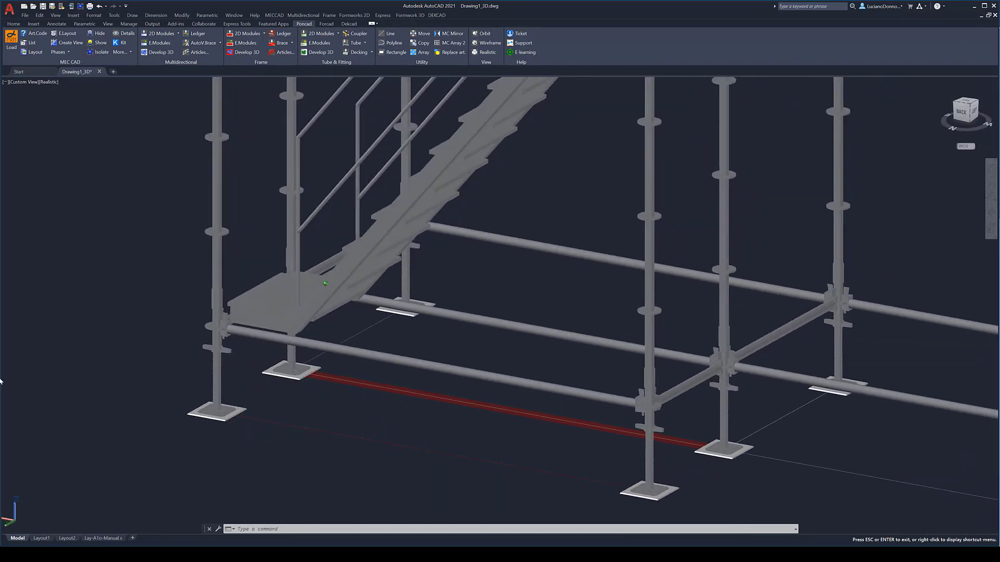